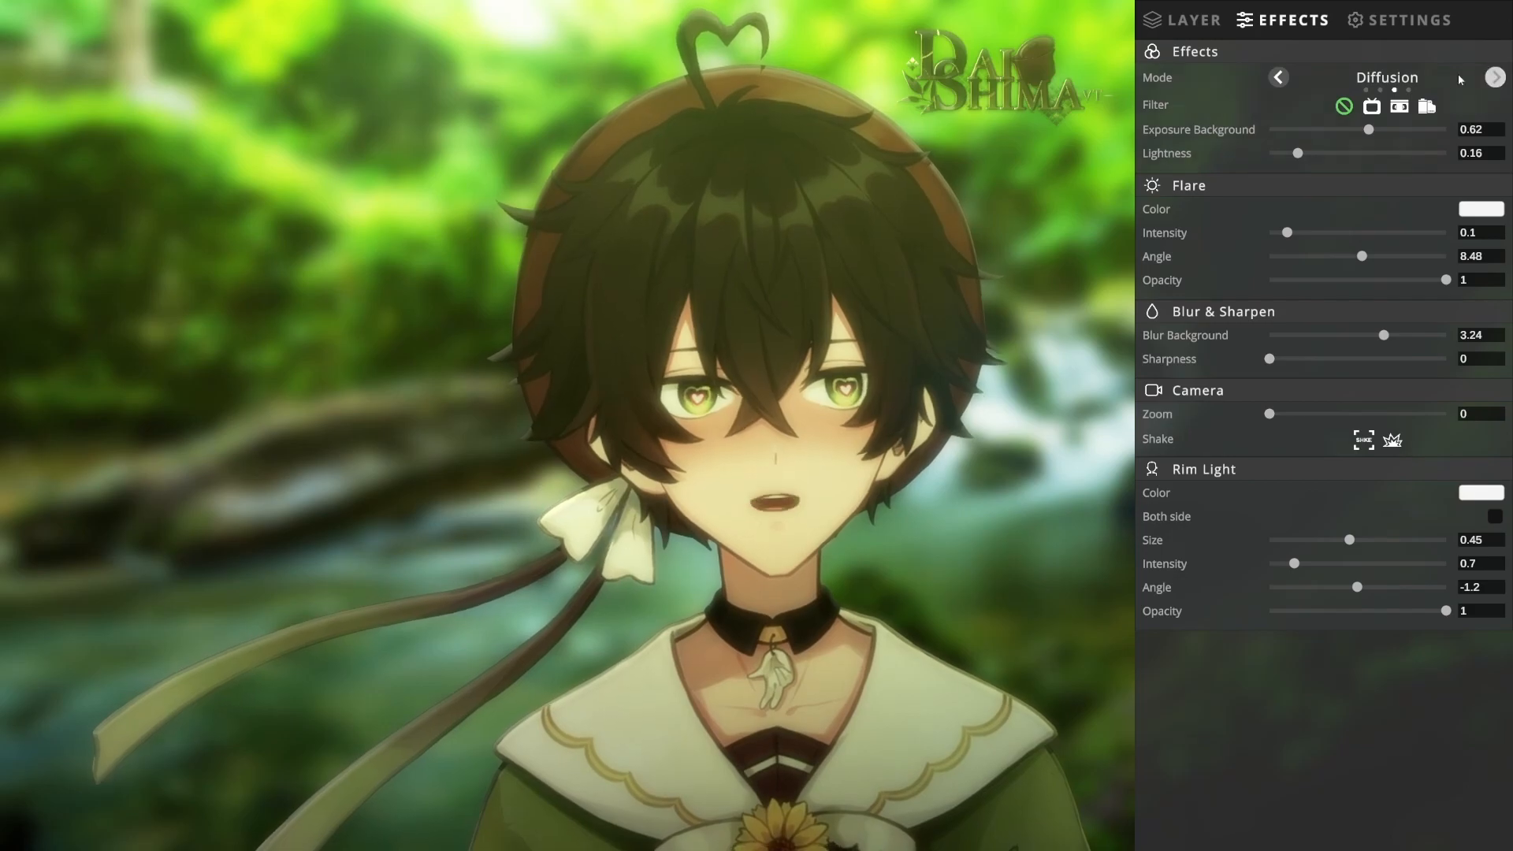
Step: Preview the Glow, None and Normal effect modes on the scene and return to Diffusion
click(1496, 78)
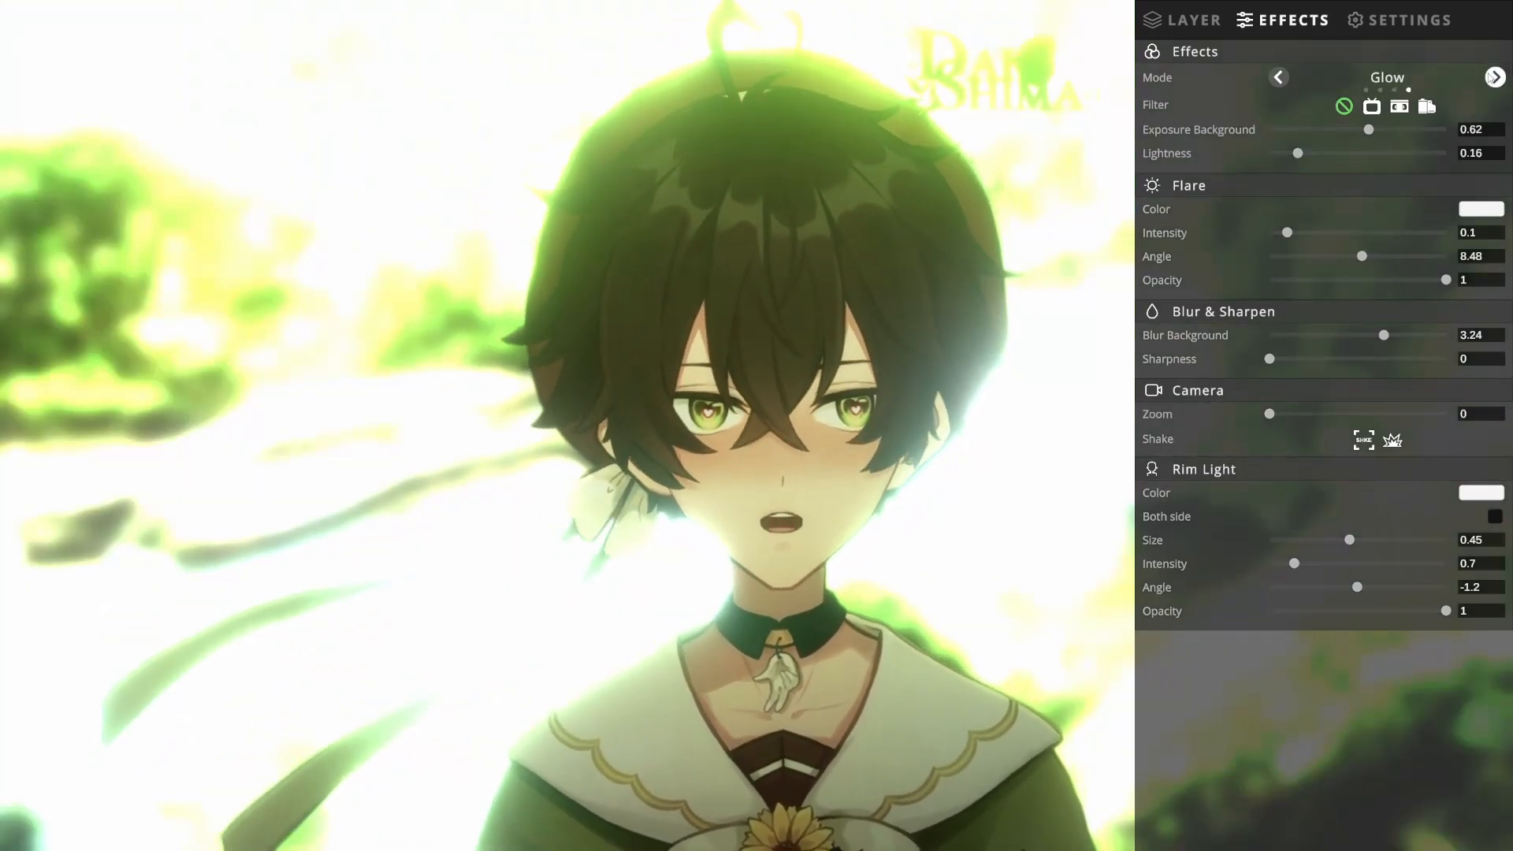
click(1491, 77)
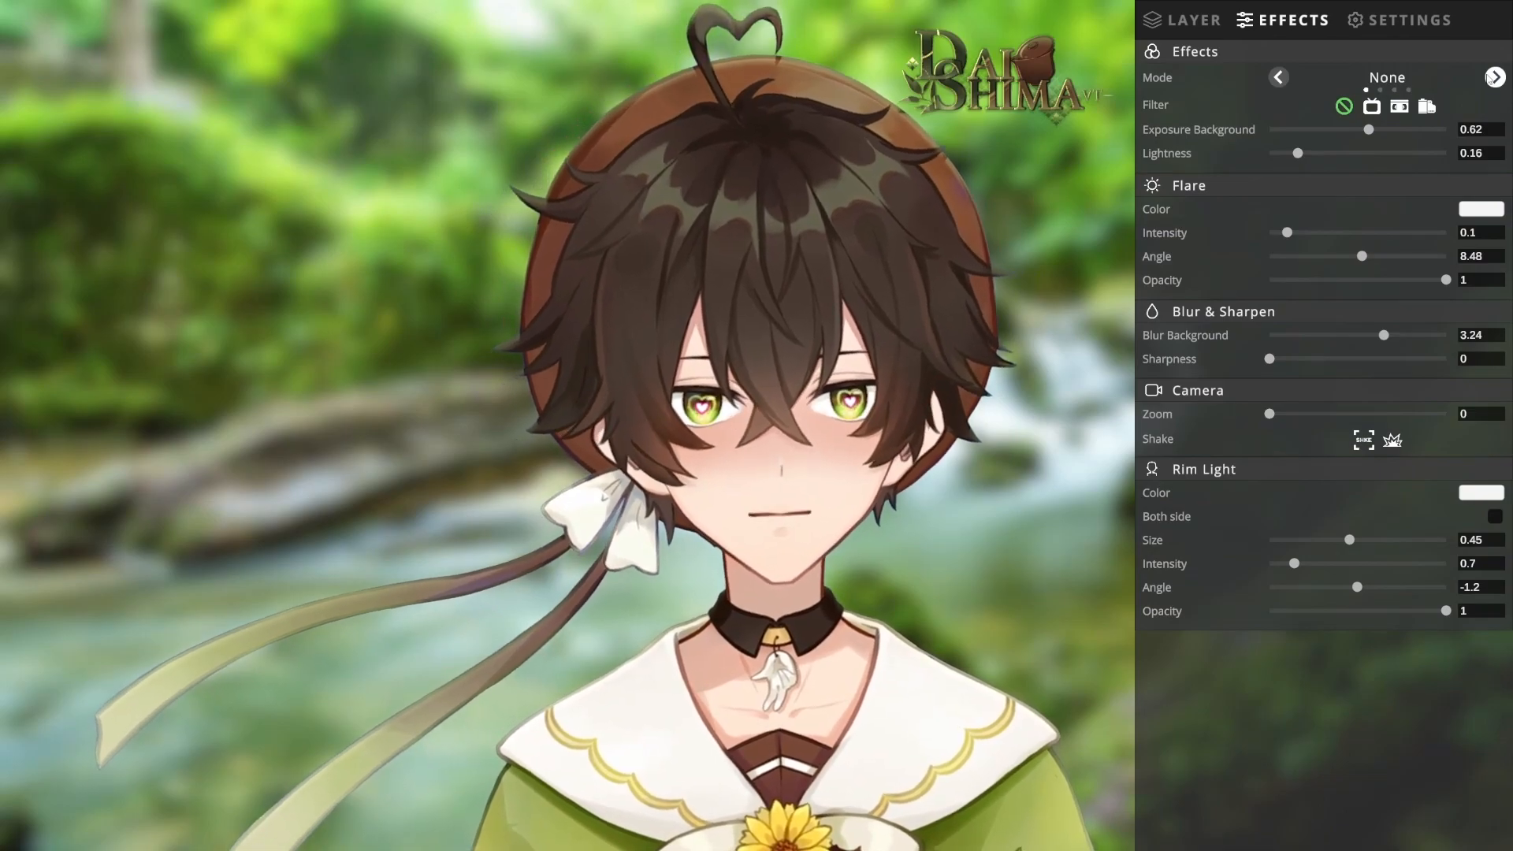
click(1491, 77)
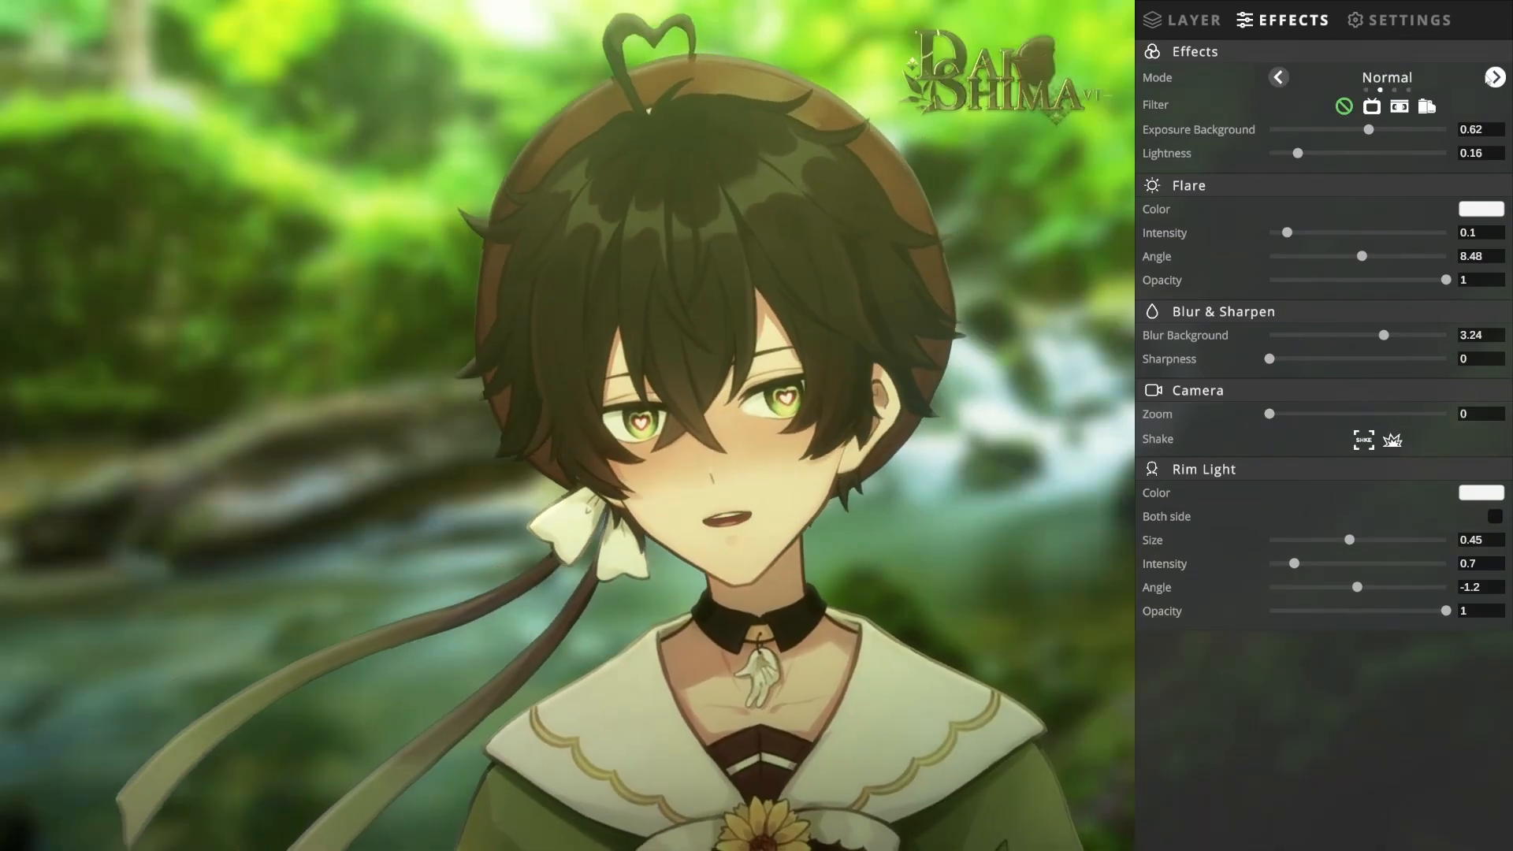
click(1280, 77)
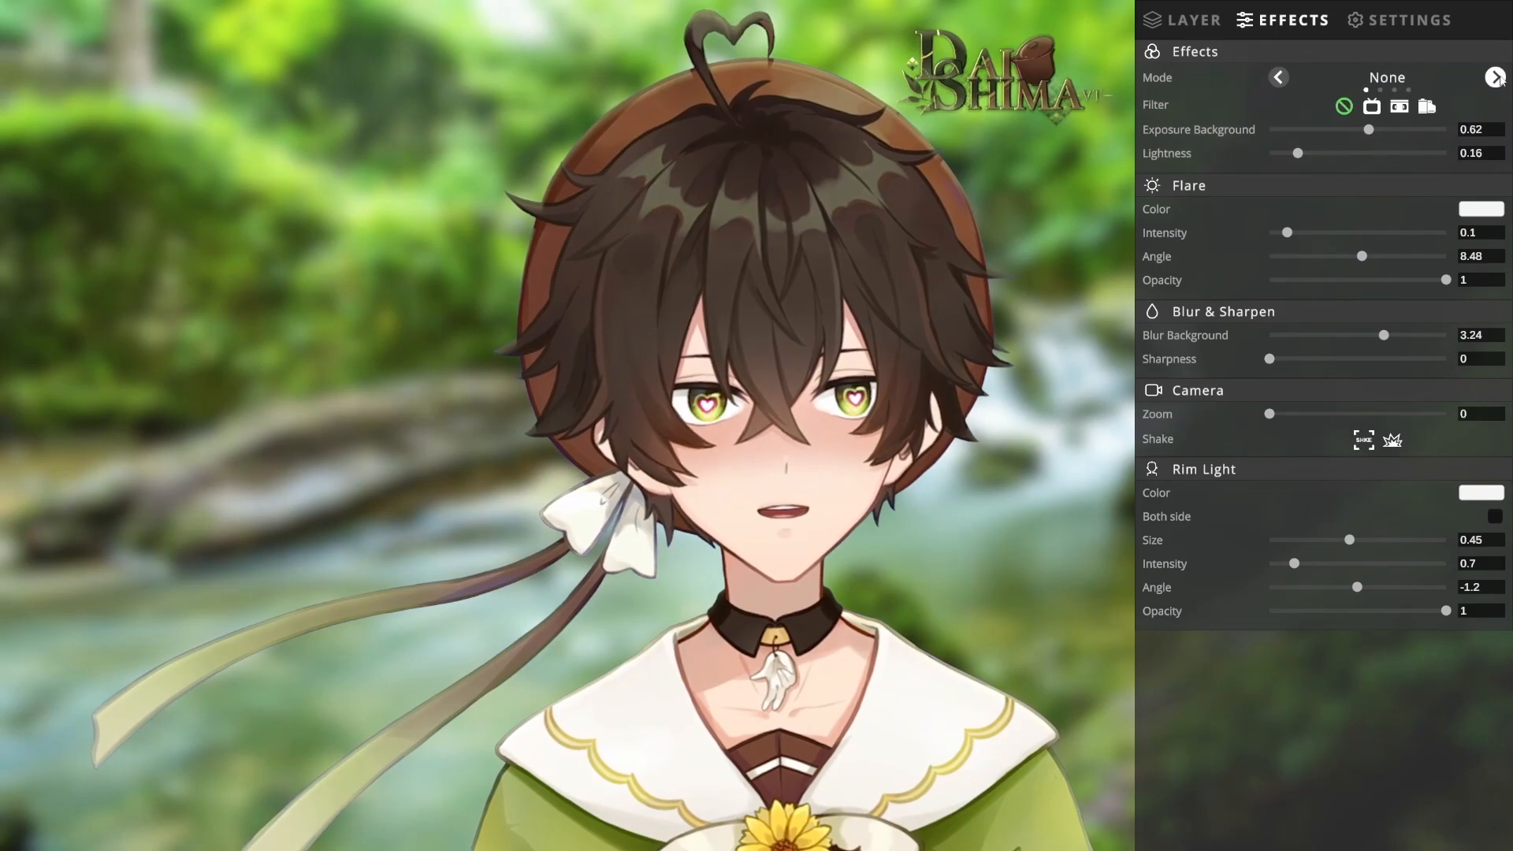
click(1499, 78)
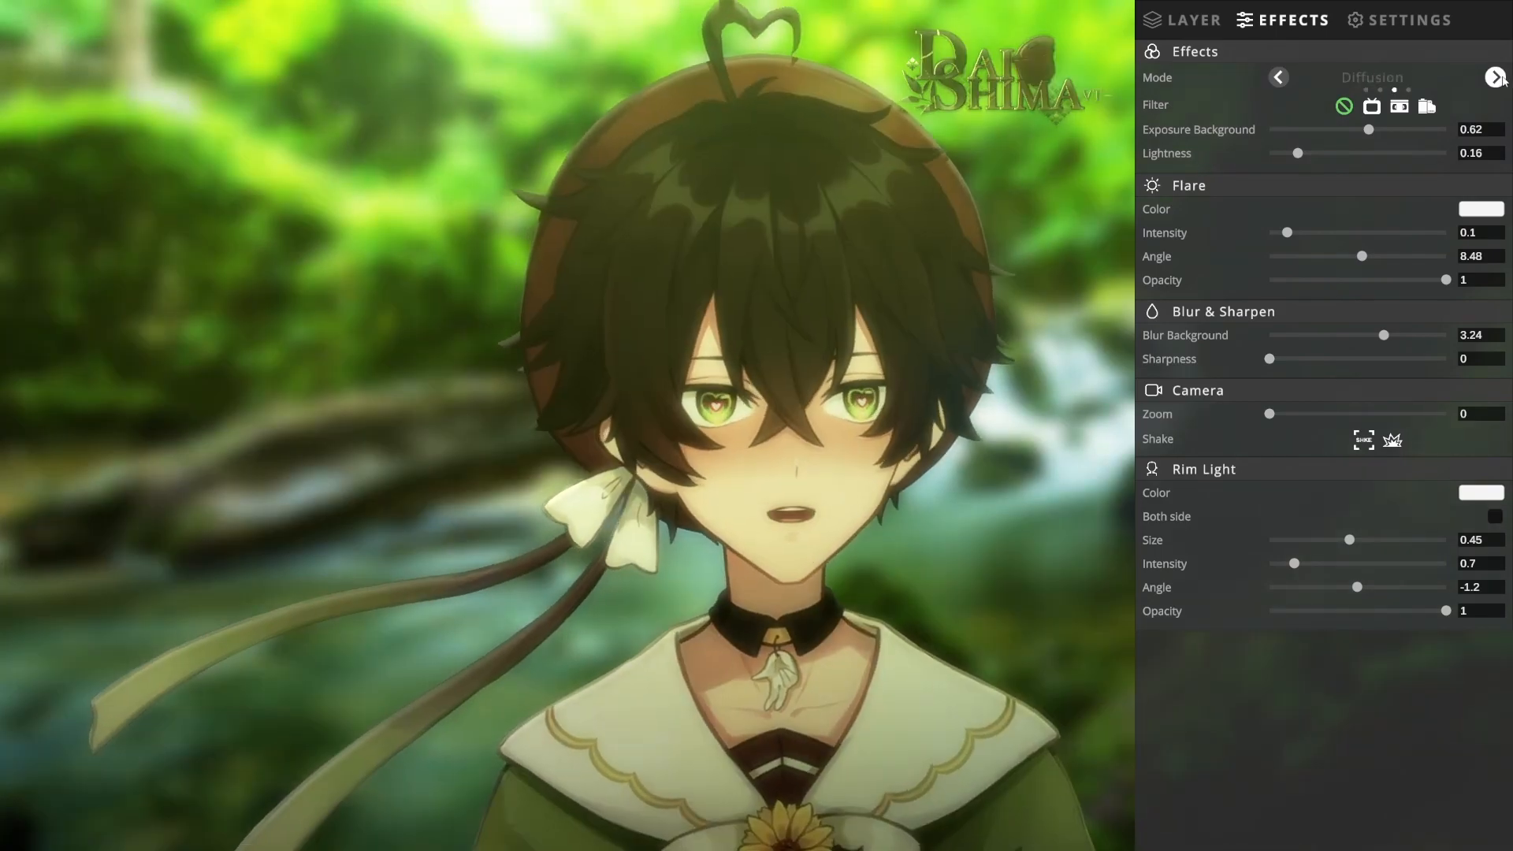
click(1497, 77)
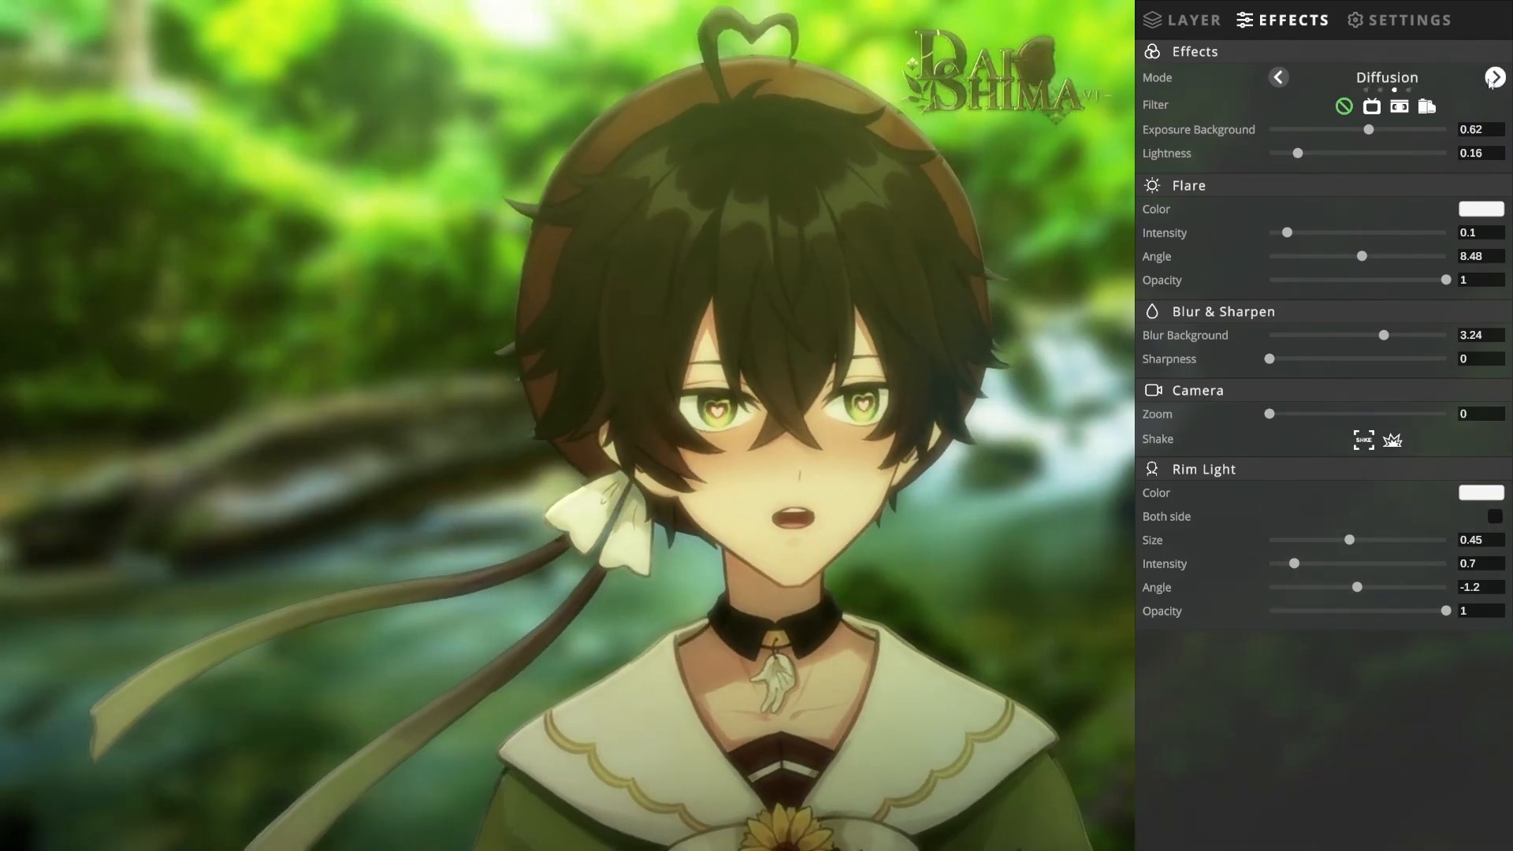
click(1497, 77)
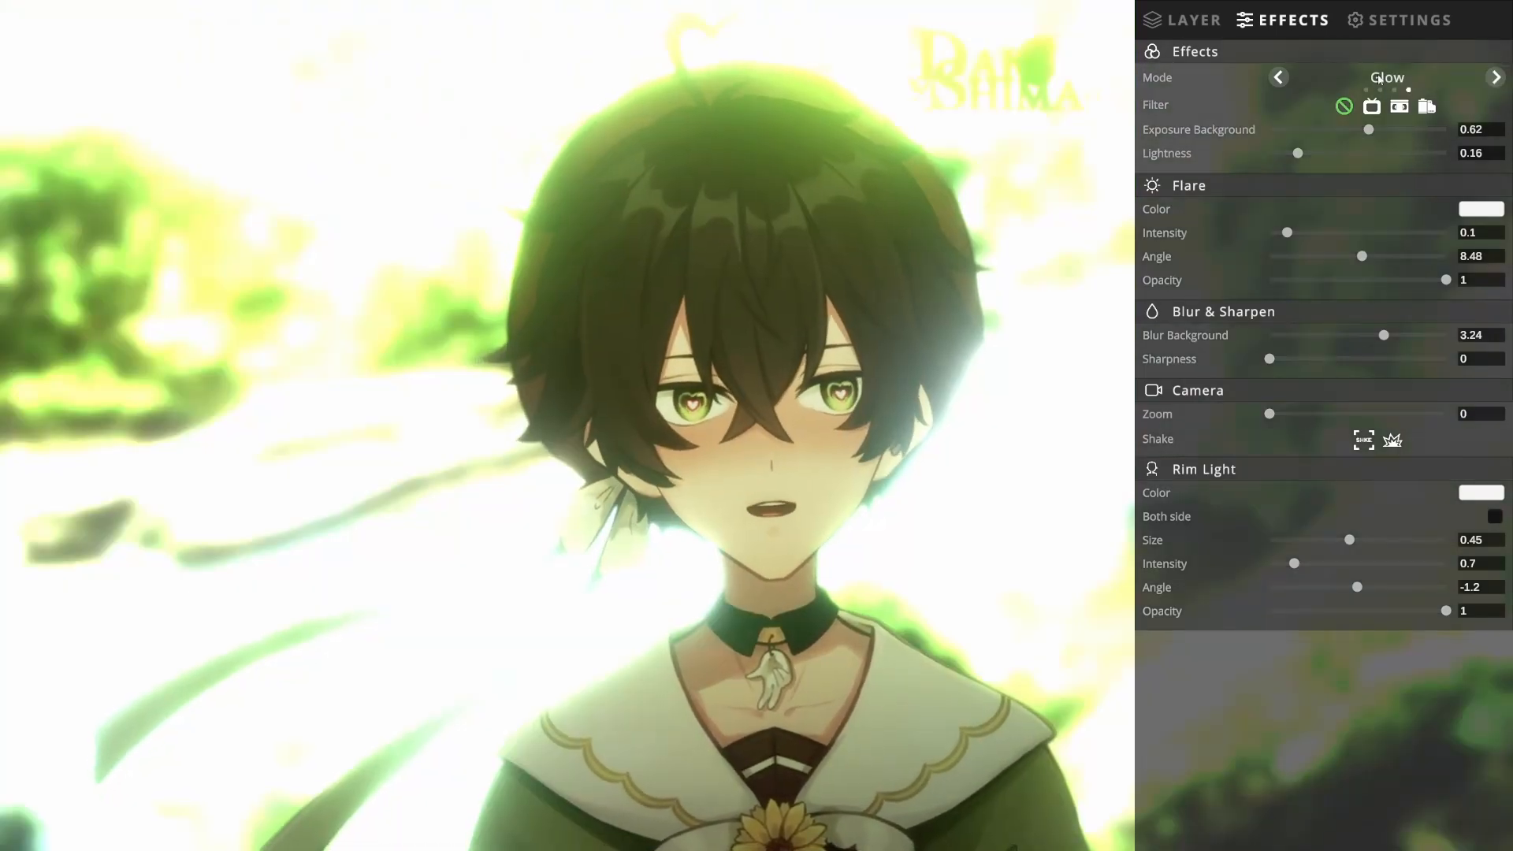
click(1279, 77)
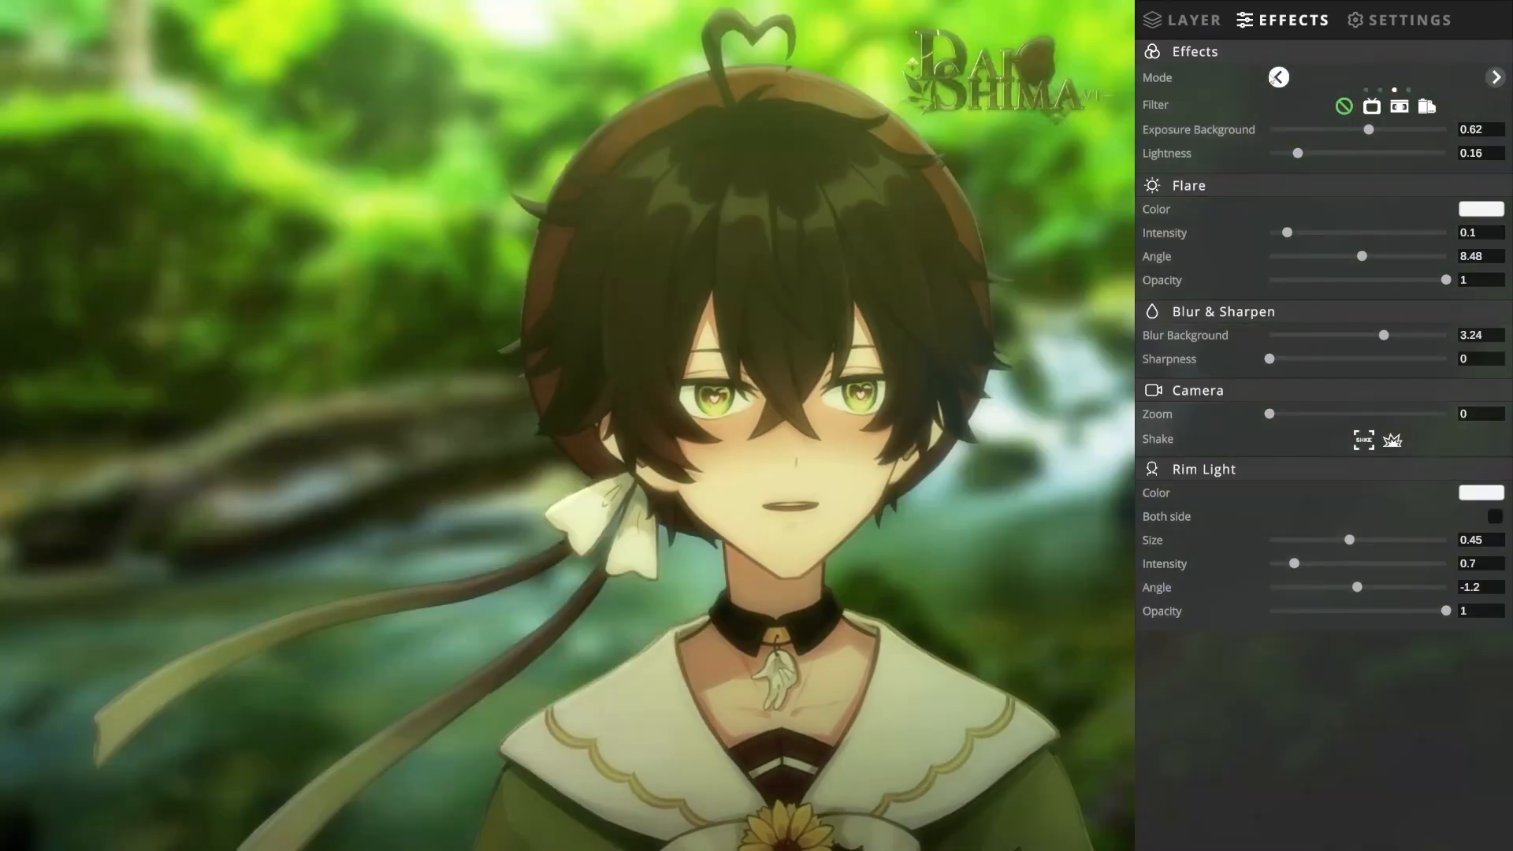
Step: Set the background exposure to 0.85, check it in Glow mode and switch back to Diffusion
mouse_move(1371, 129)
mouse_down()
mouse_move(1283, 134)
mouse_move(1469, 125)
mouse_move(1332, 126)
mouse_move(1452, 142)
mouse_move(1373, 133)
mouse_up()
click(1495, 77)
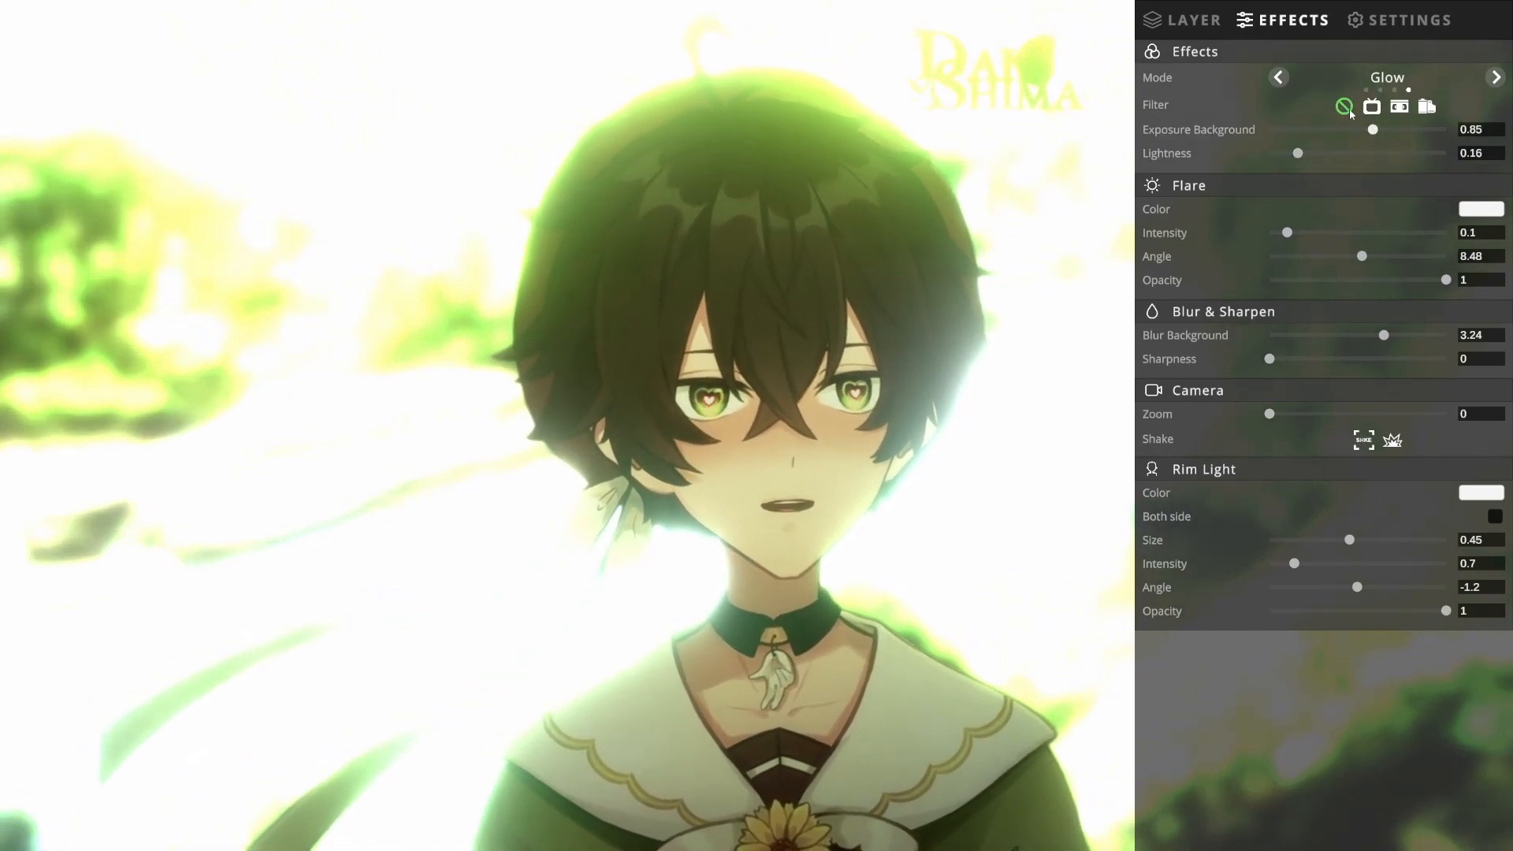
click(1278, 77)
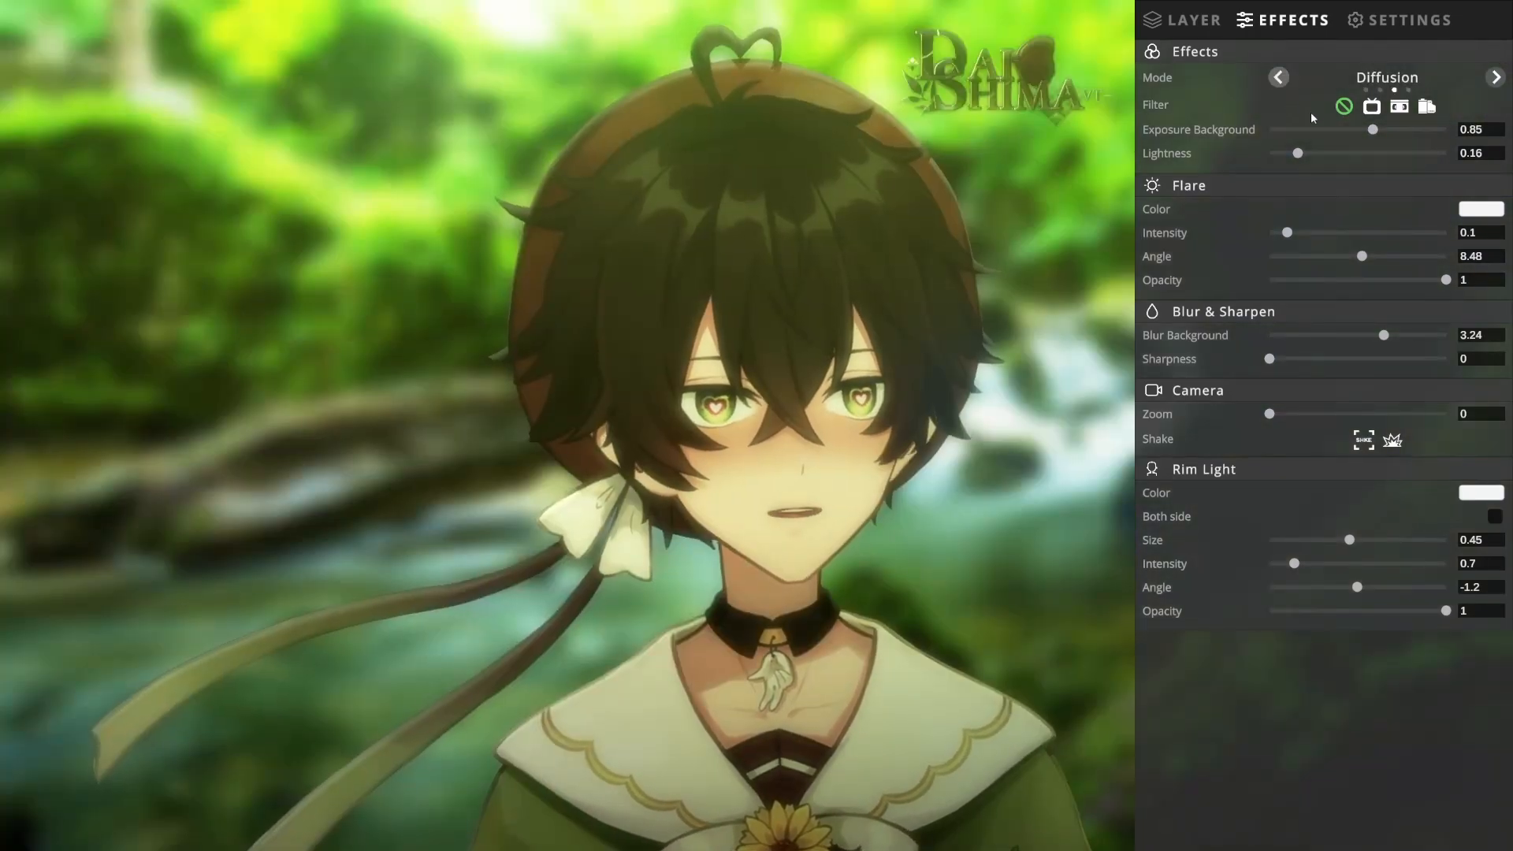
Step: Try each of the three screen filters on the scene and switch back to no filter
click(1369, 110)
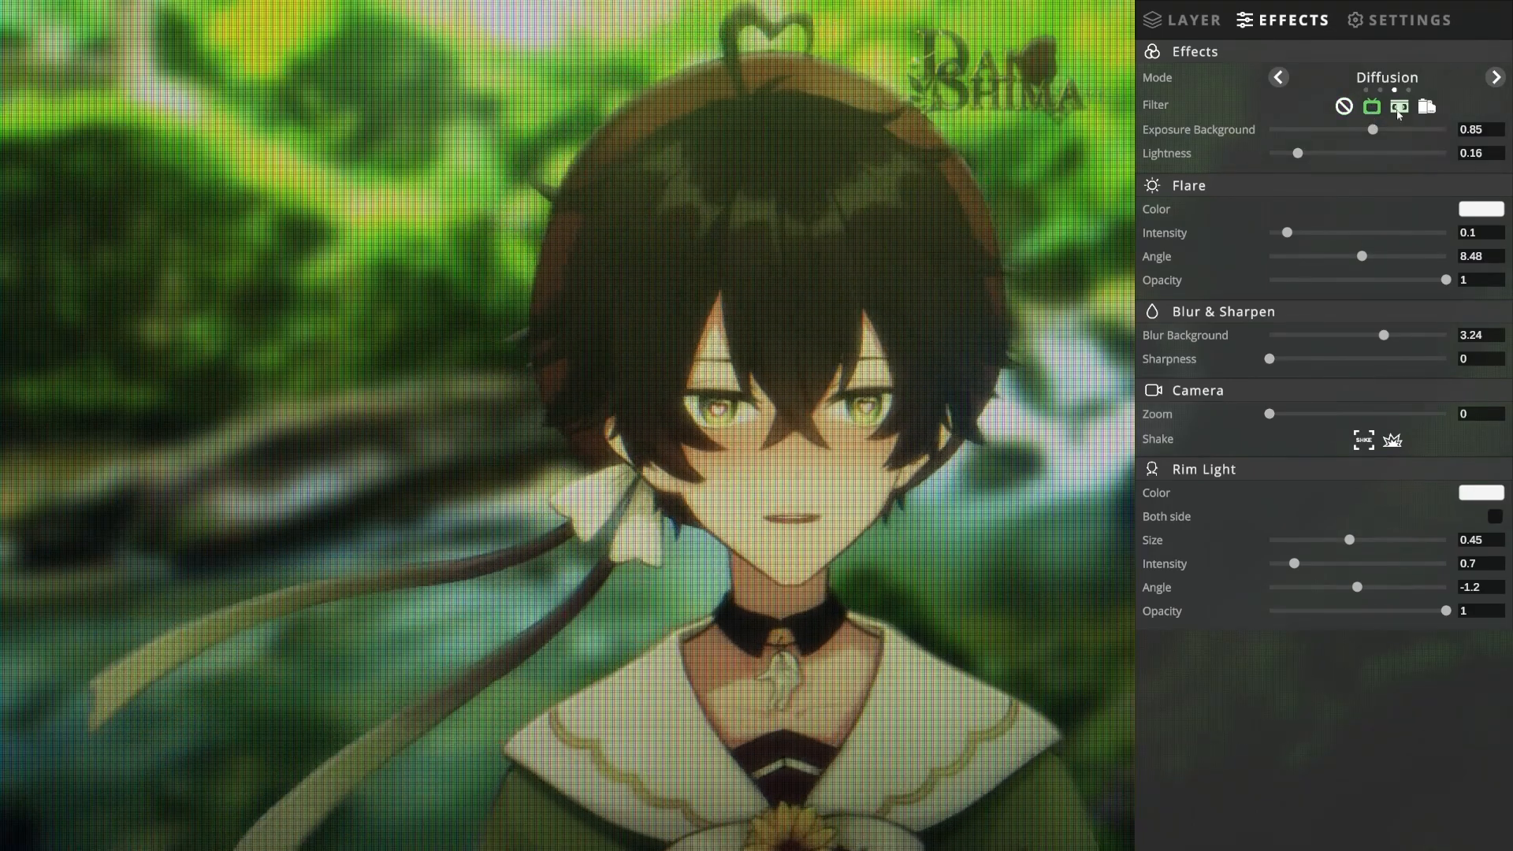
click(1401, 108)
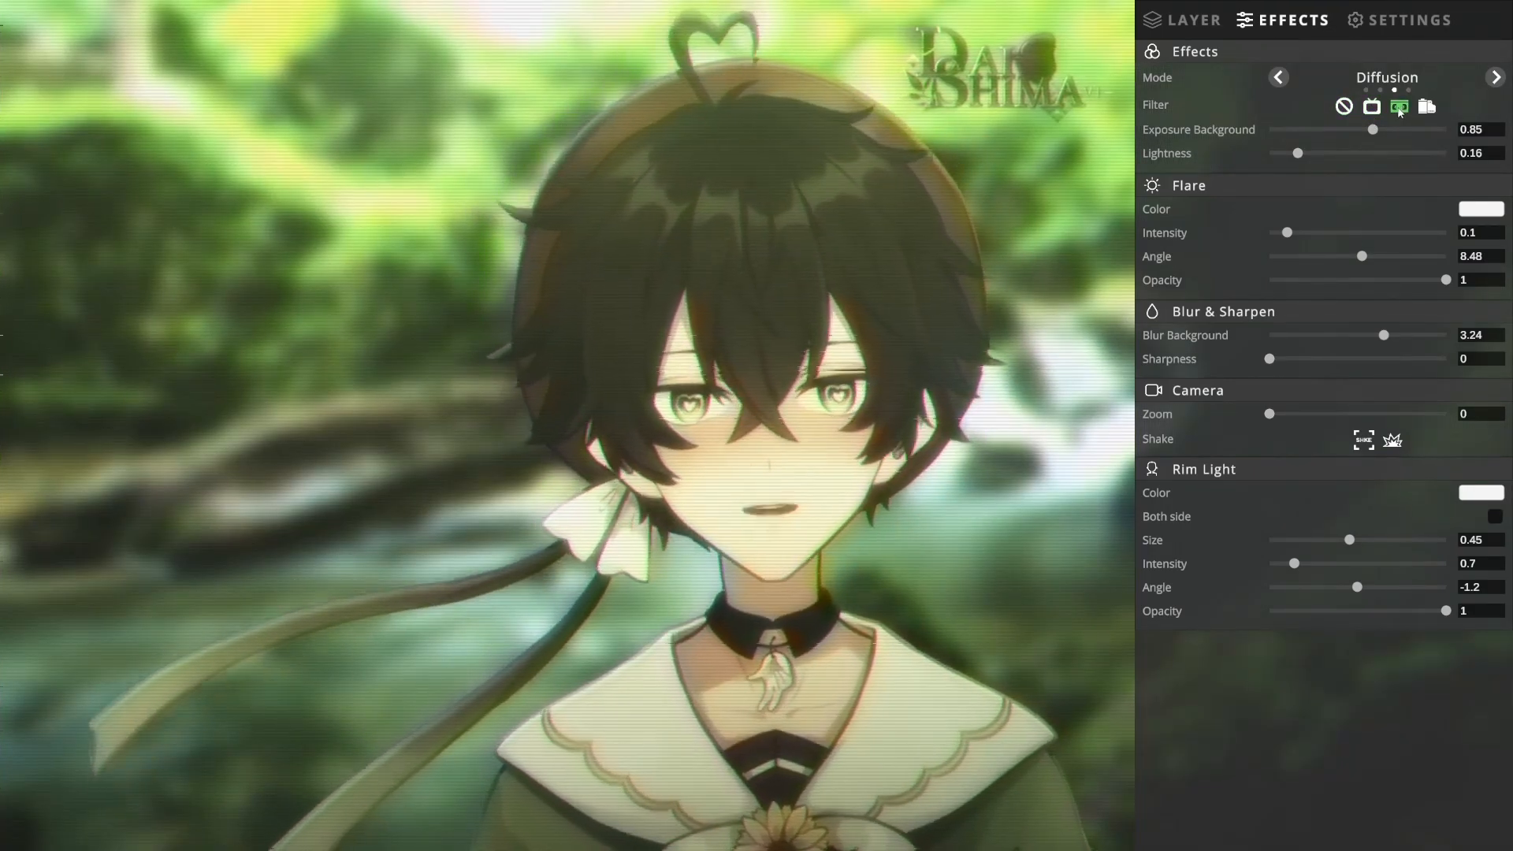
click(1428, 106)
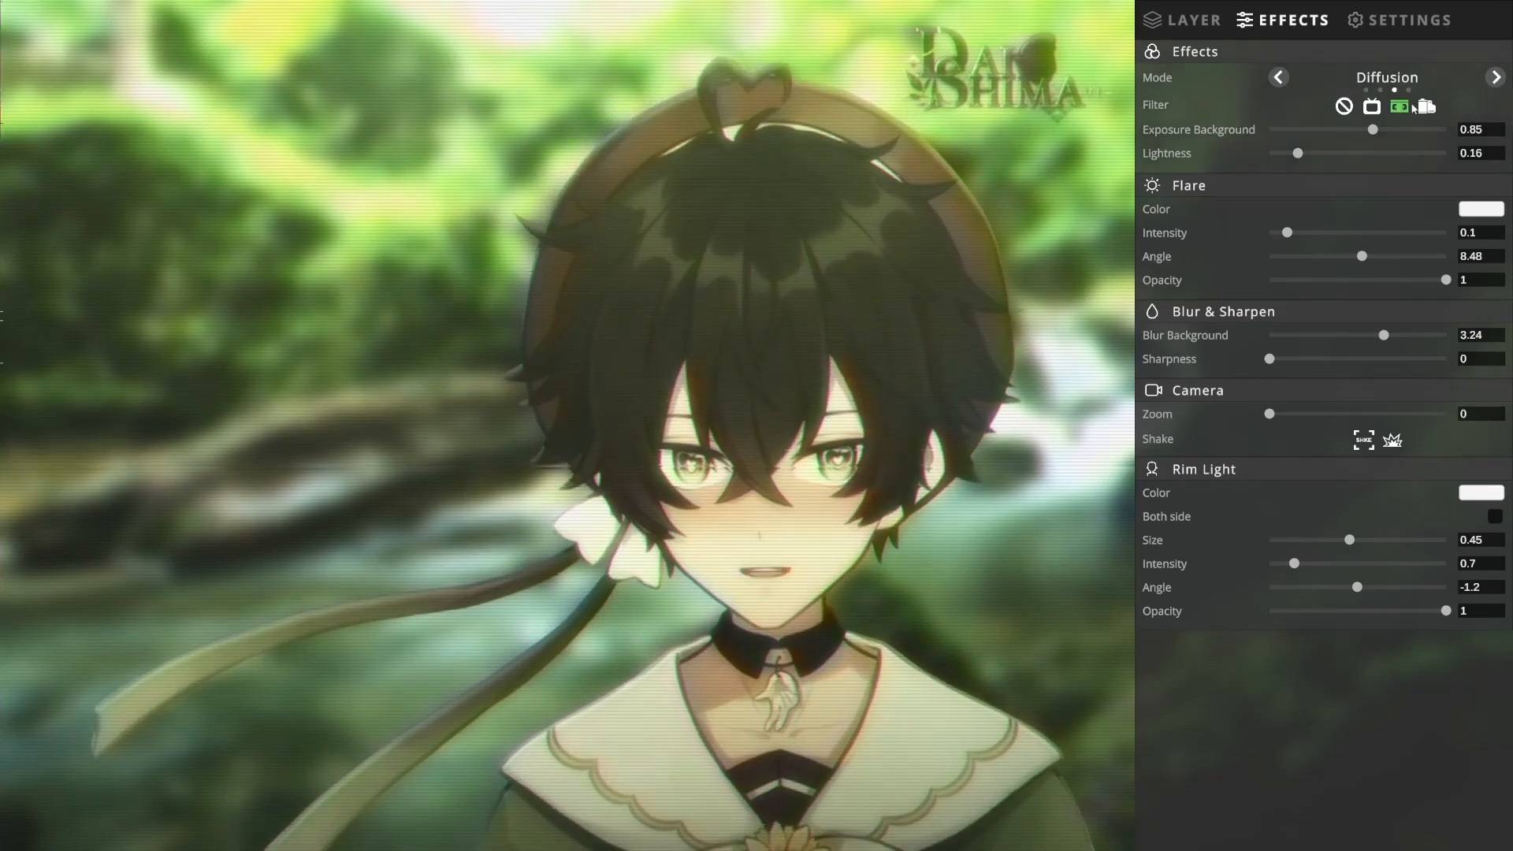
click(1429, 109)
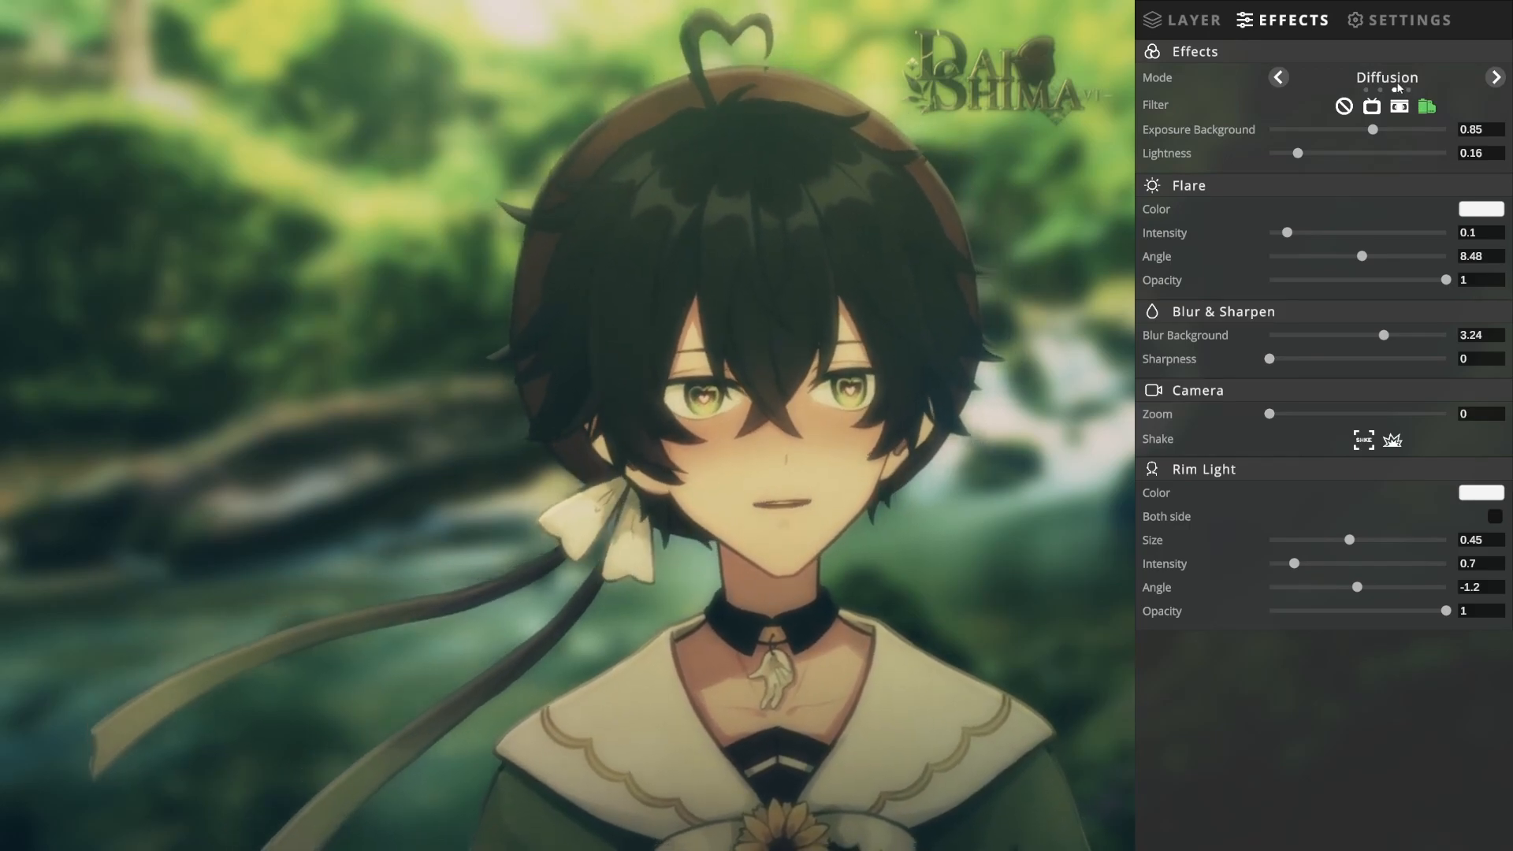
click(1340, 108)
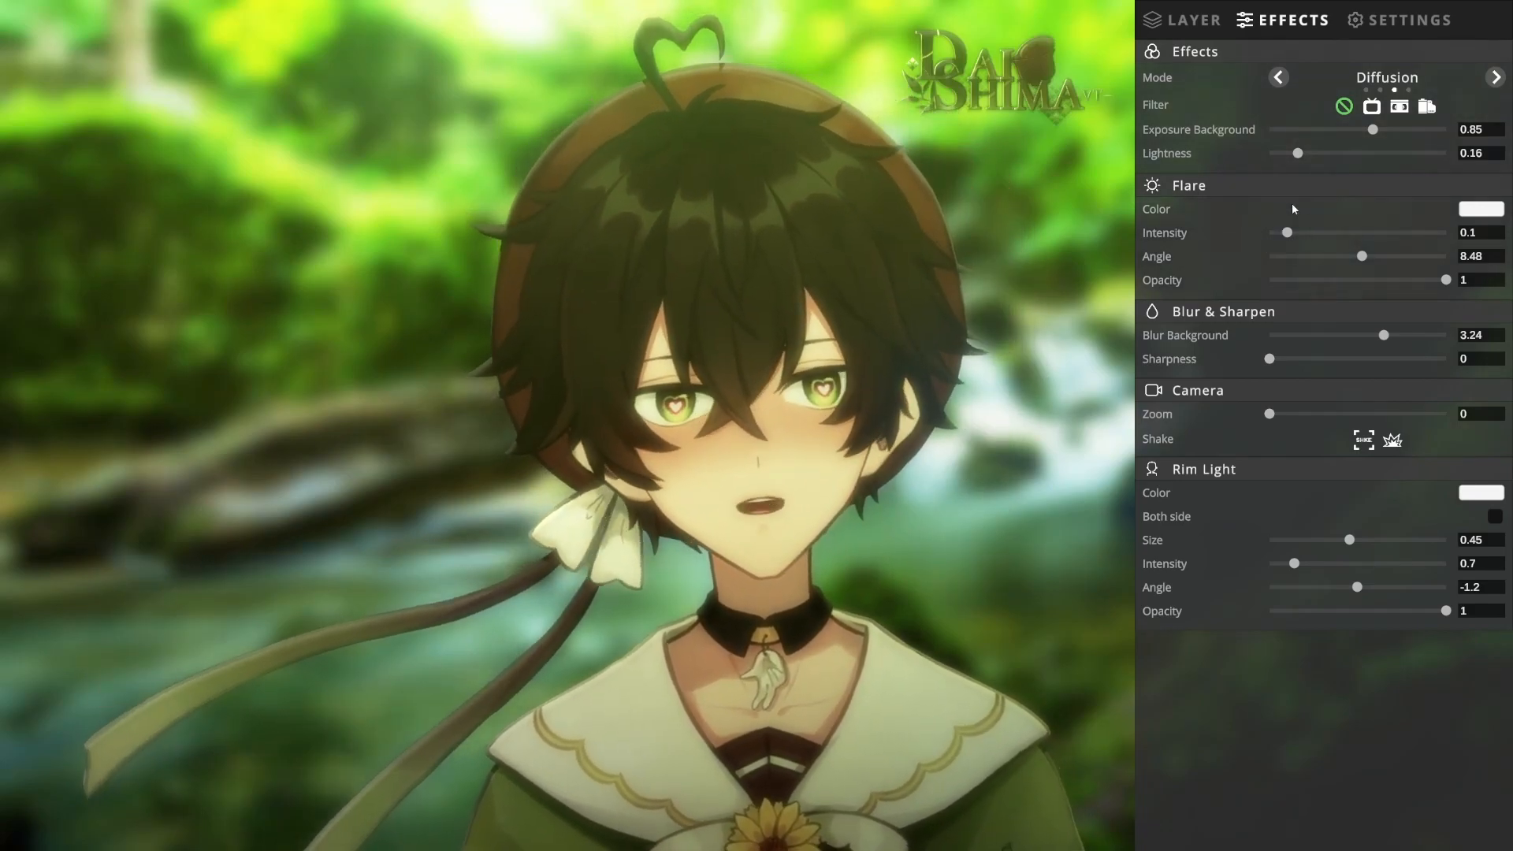
Step: Set the flare intensity to 0.37 and its angle to -52.9, and the background blur to 4.27
drag(1287, 233, 1337, 258)
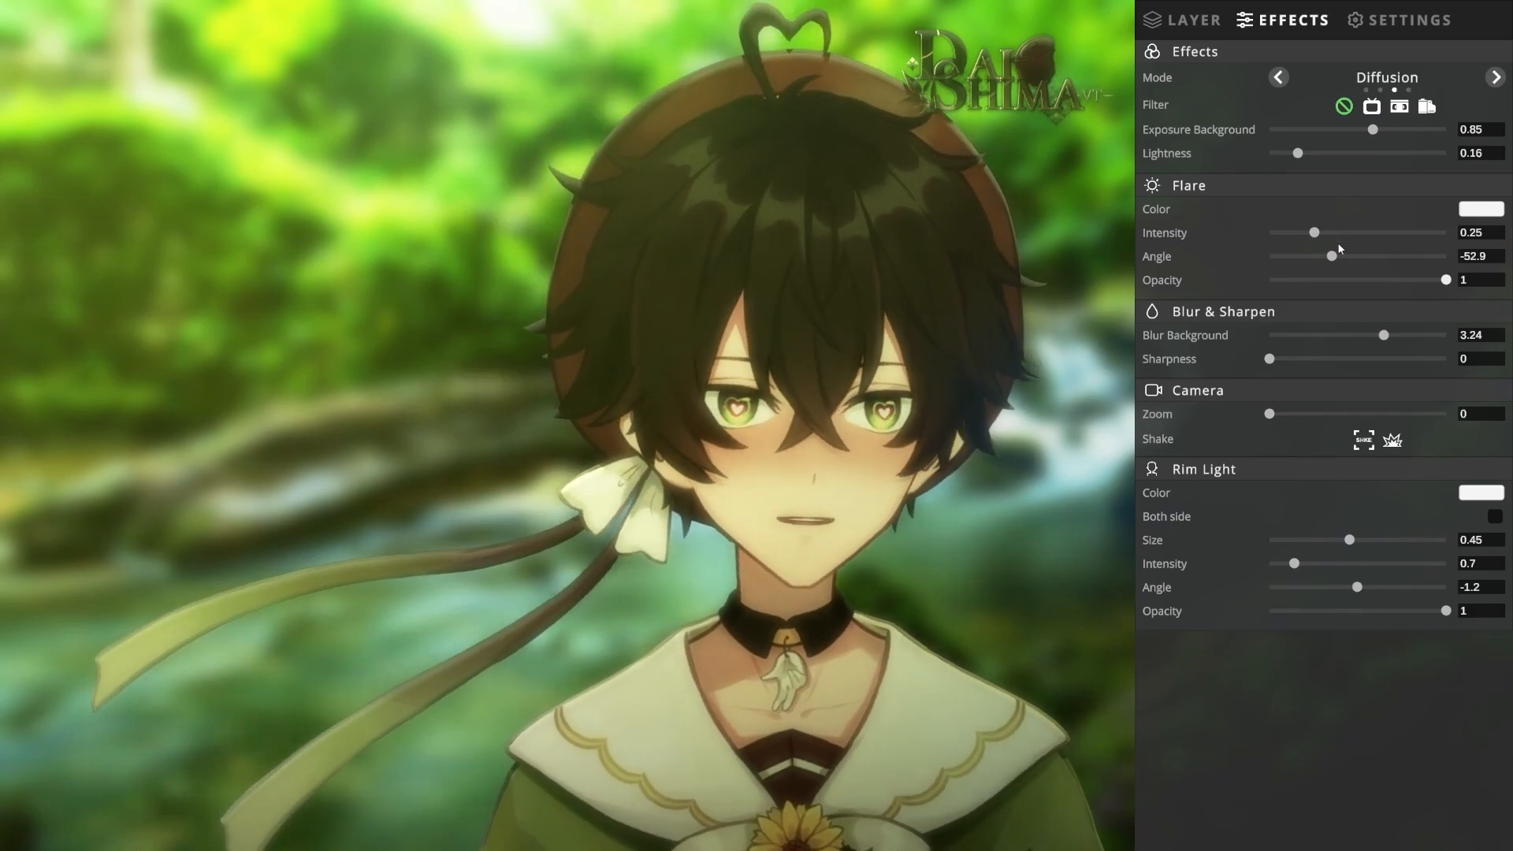
drag(1314, 233, 1333, 237)
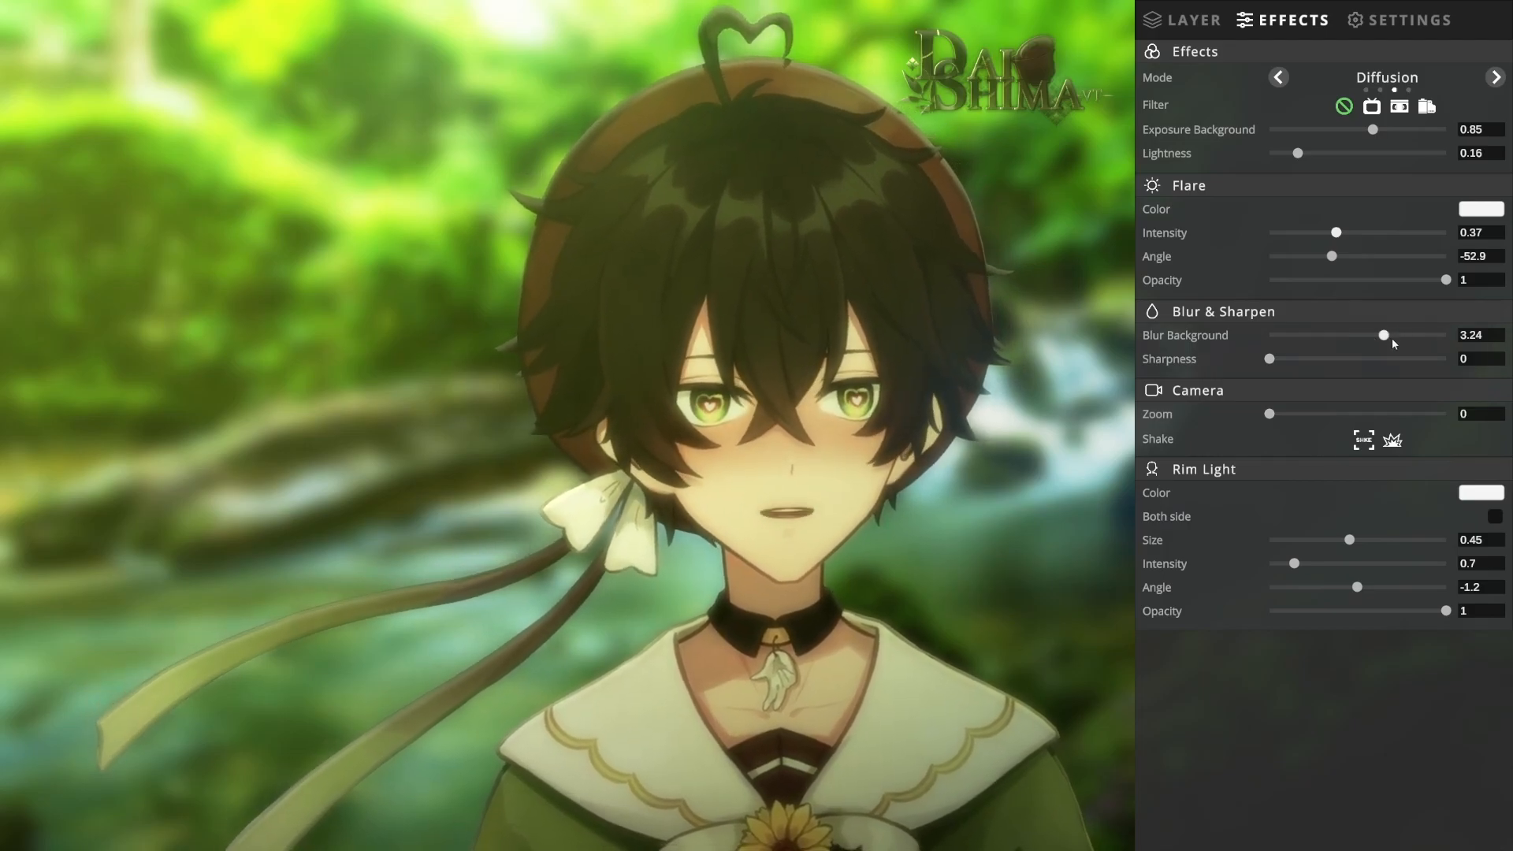
mouse_move(1387, 337)
mouse_down()
mouse_move(1228, 342)
mouse_move(1310, 349)
mouse_move(1243, 329)
mouse_move(1411, 344)
mouse_up()
drag(1411, 339, 1420, 339)
Step: Try a camera zoom of 2.57 with both shake effects, and reset the zoom to 0 with shake off
drag(1270, 414, 1428, 439)
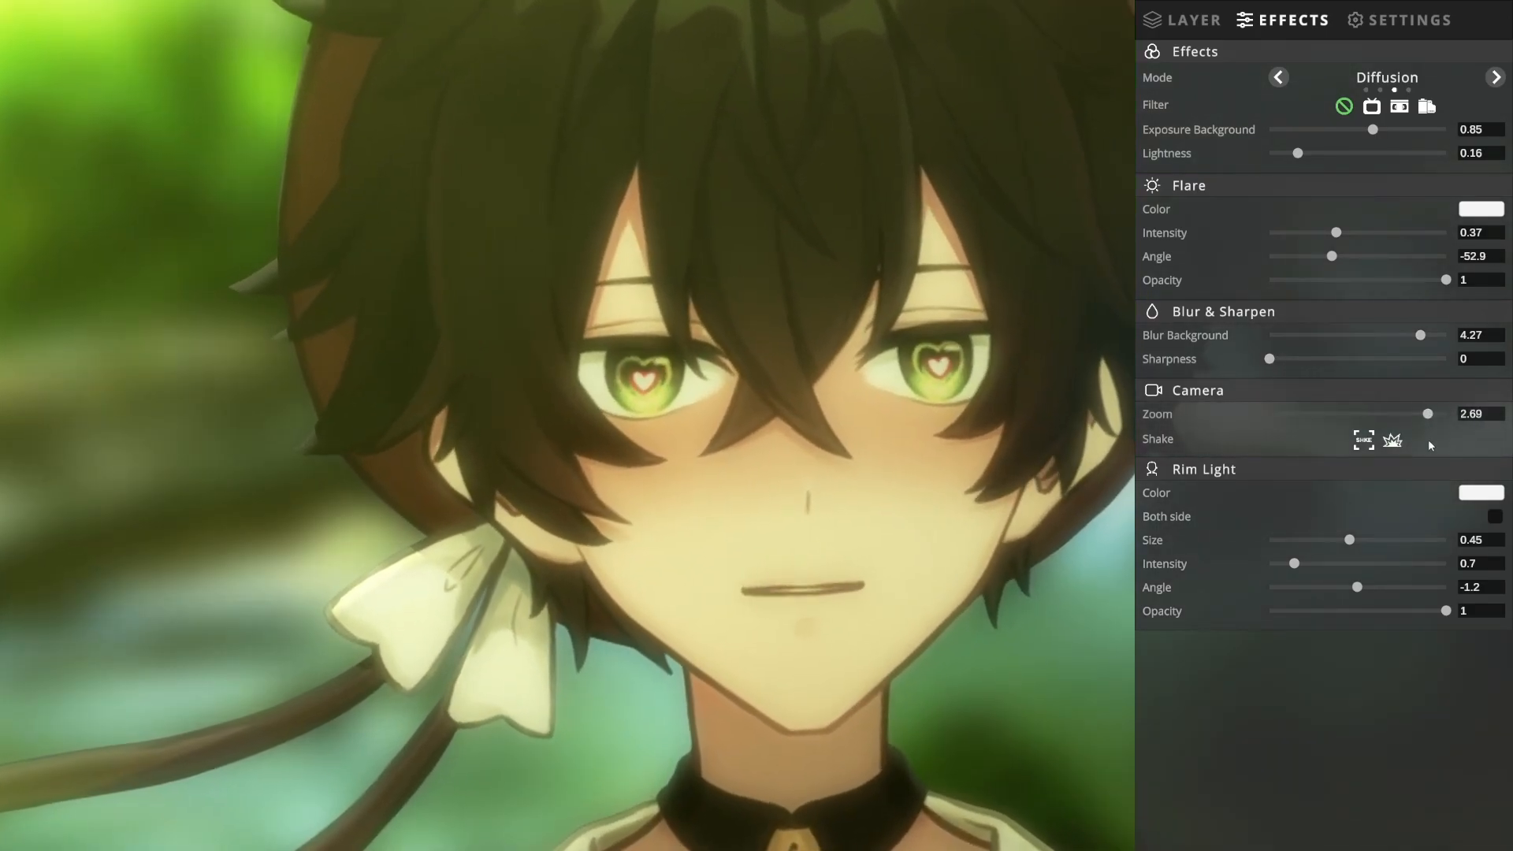
click(1364, 441)
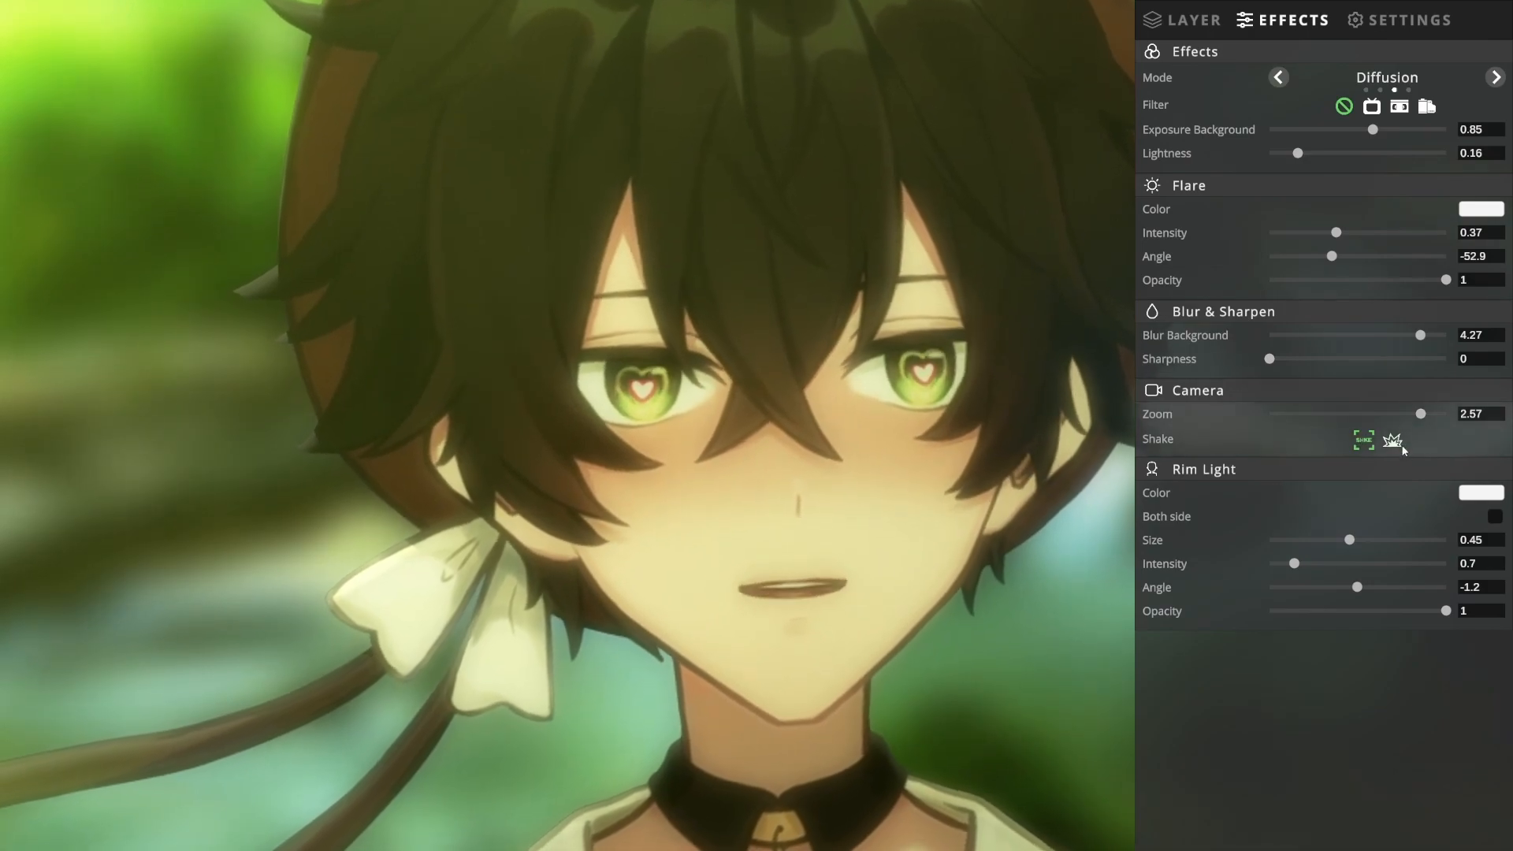
click(1398, 441)
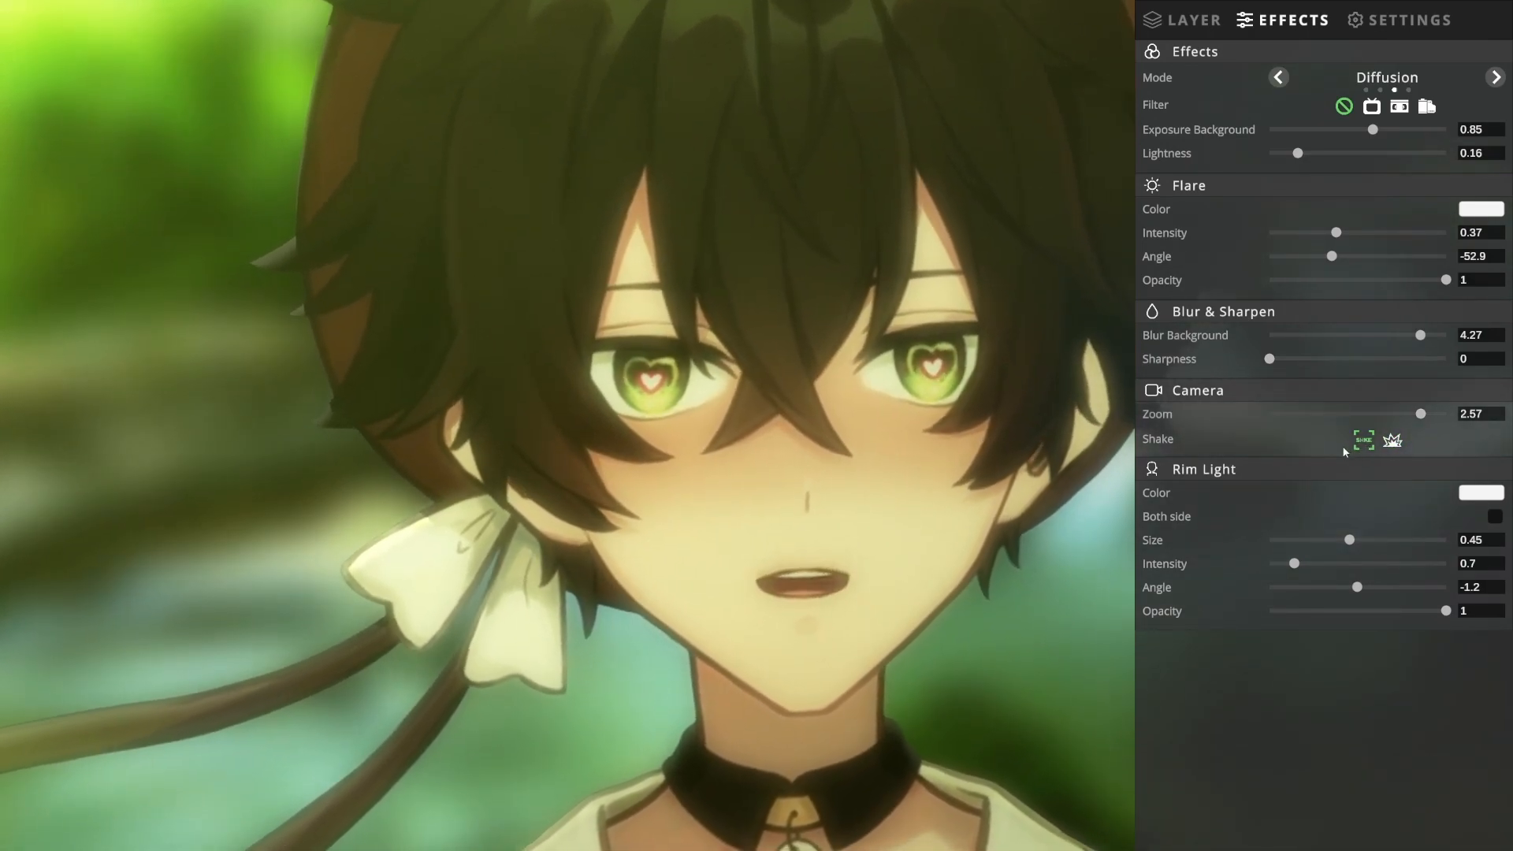
drag(1422, 415, 1260, 413)
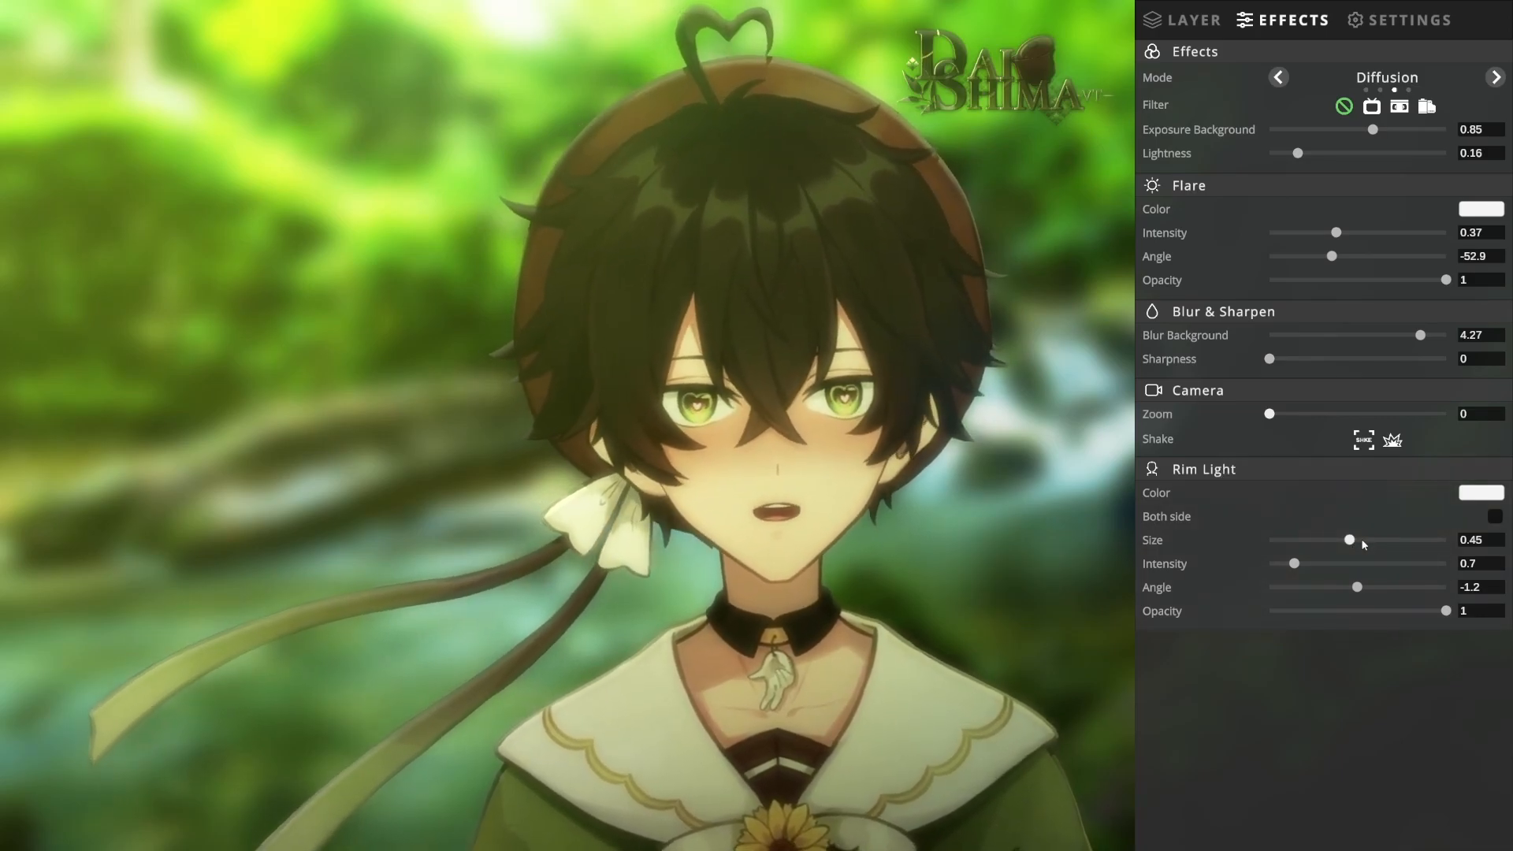
Step: Set the rim light to size 0.65, intensity 1.41, angle -10.8 and opacity 0.8
drag(1349, 540, 1385, 541)
drag(1294, 564, 1411, 613)
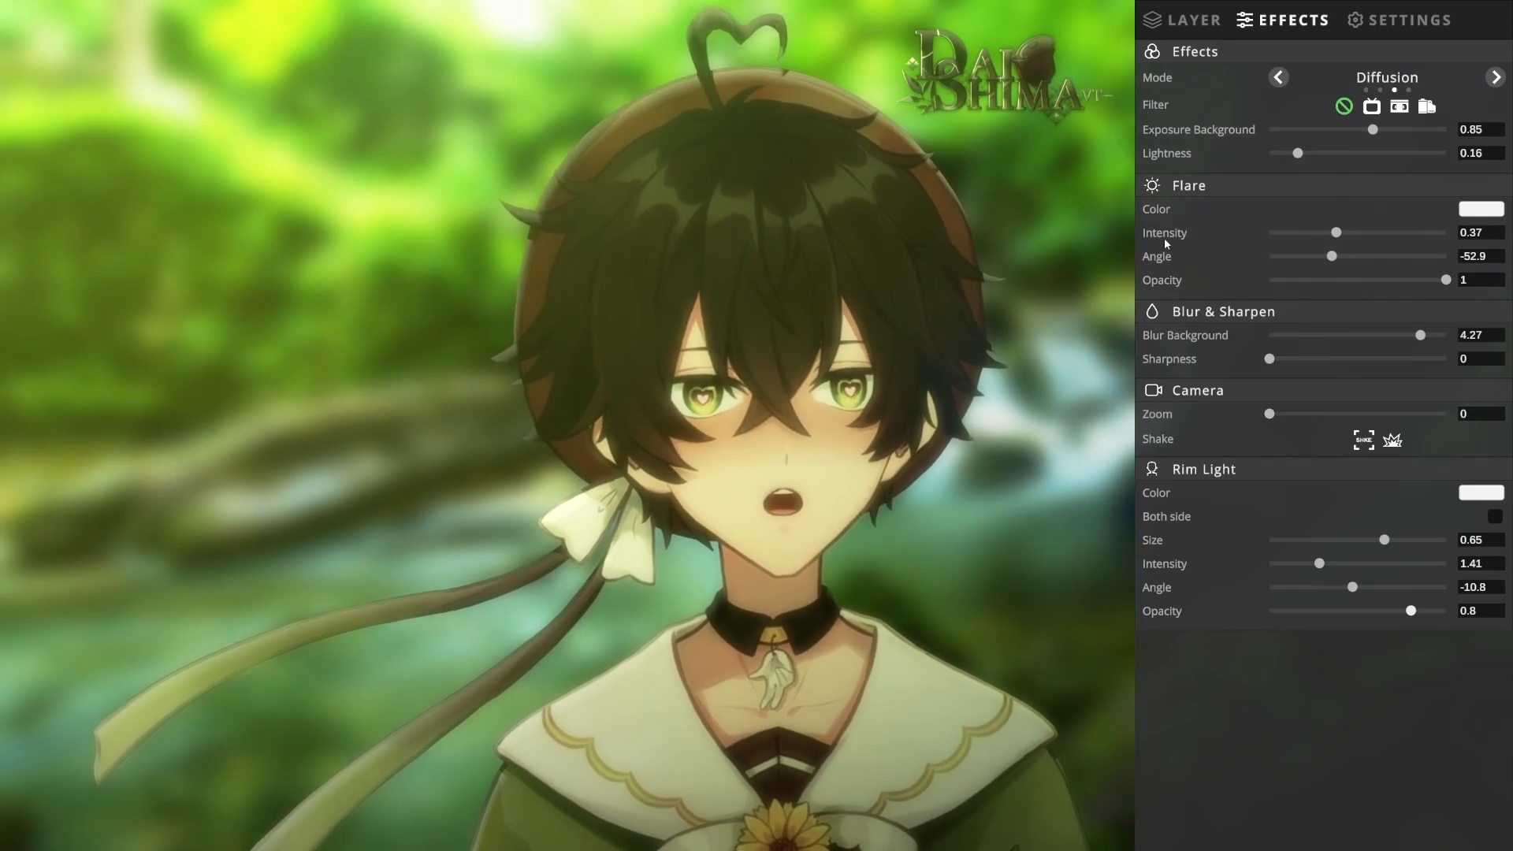
Step: Reposition the logo on Layer 1 to X 3.22, Y 4.52
click(1182, 20)
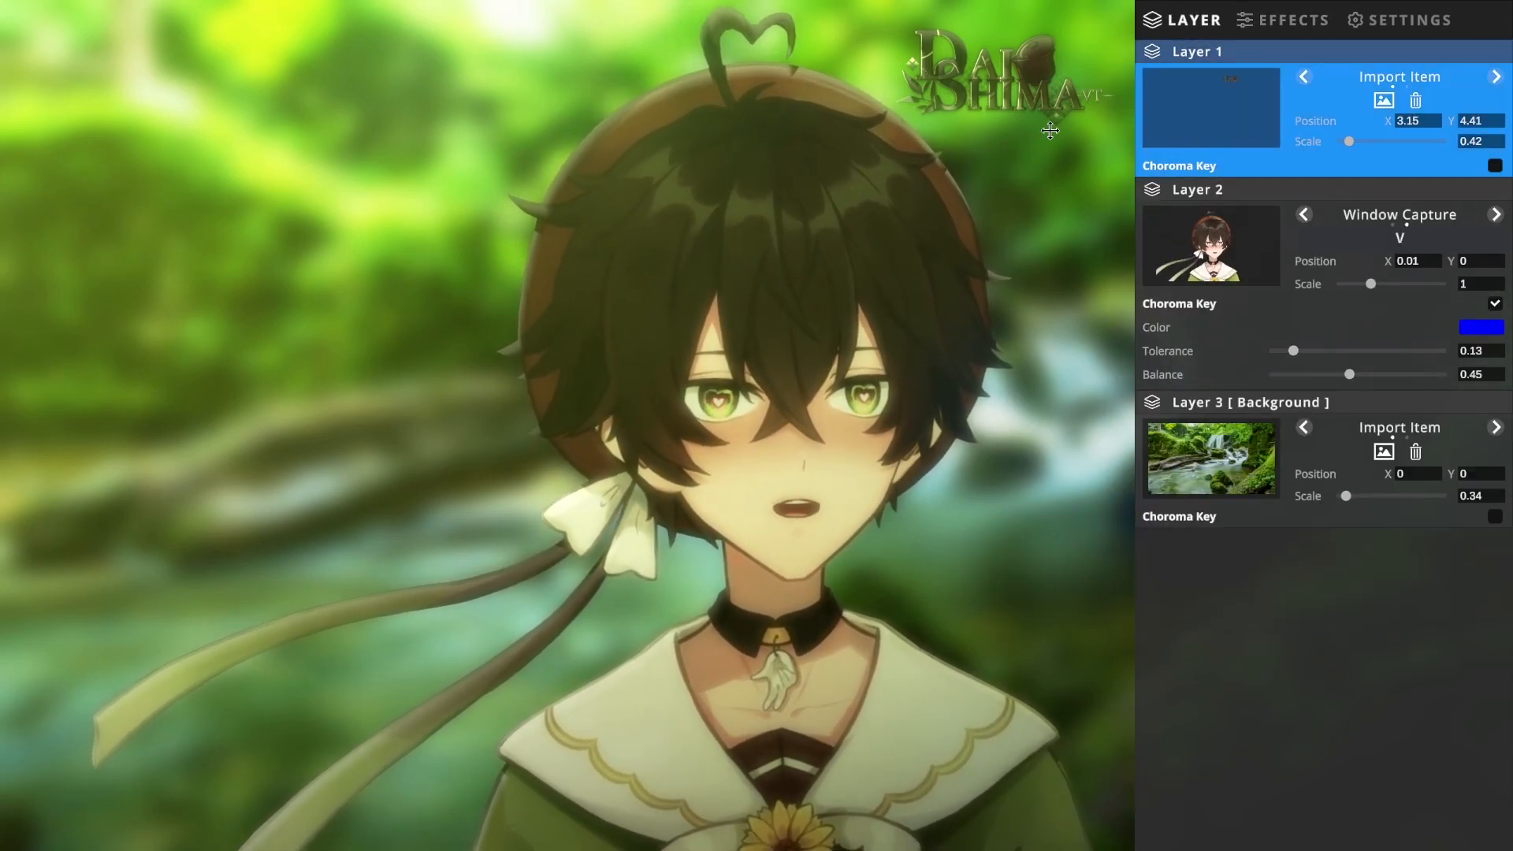
drag(976, 66, 1014, 15)
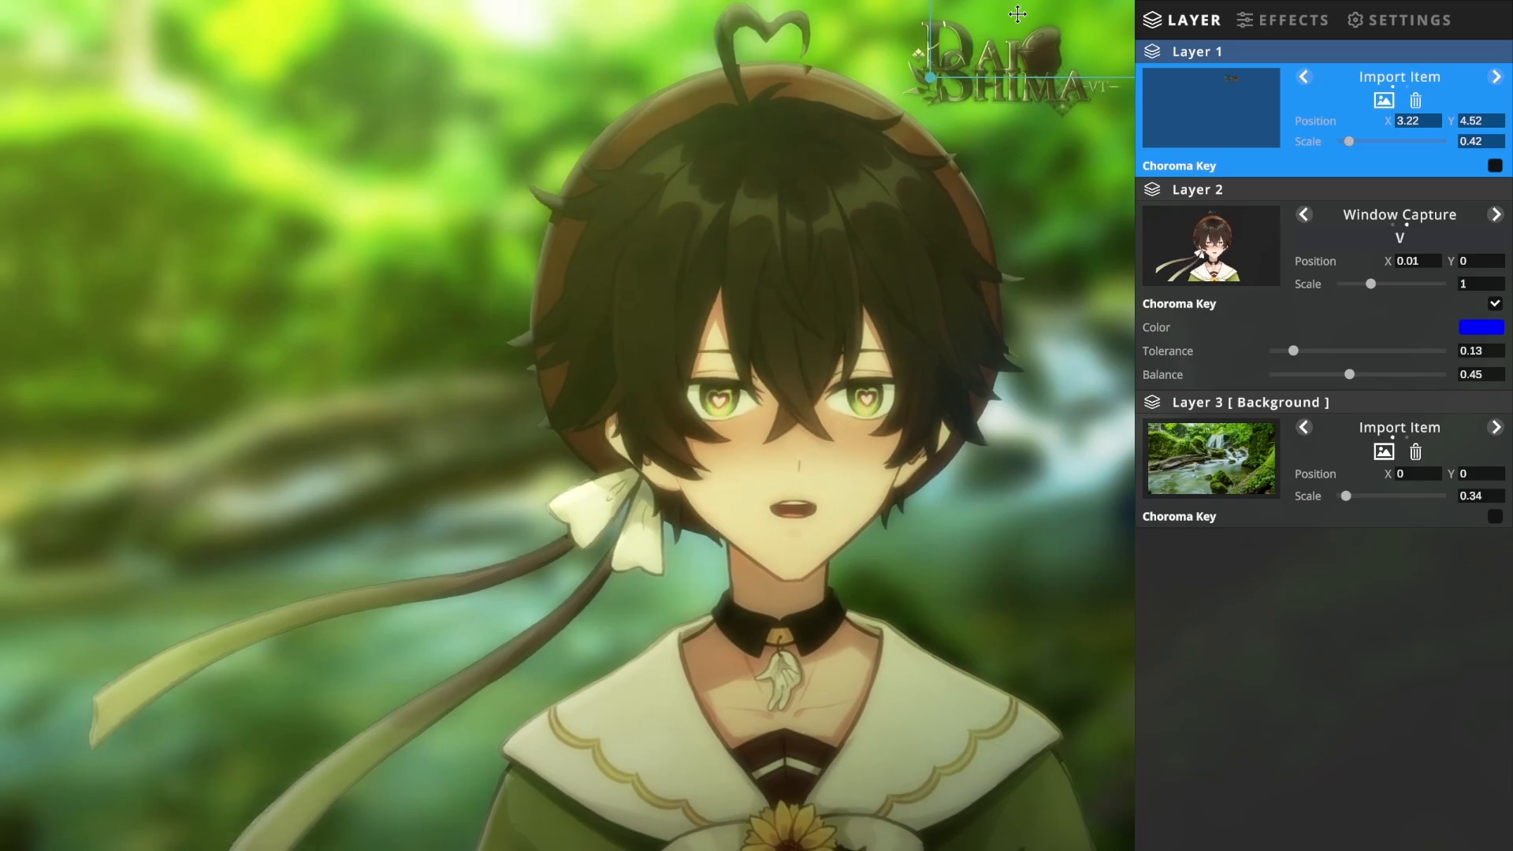
Step: Return to the effects options and open the graphics and Spout capture settings
click(1301, 18)
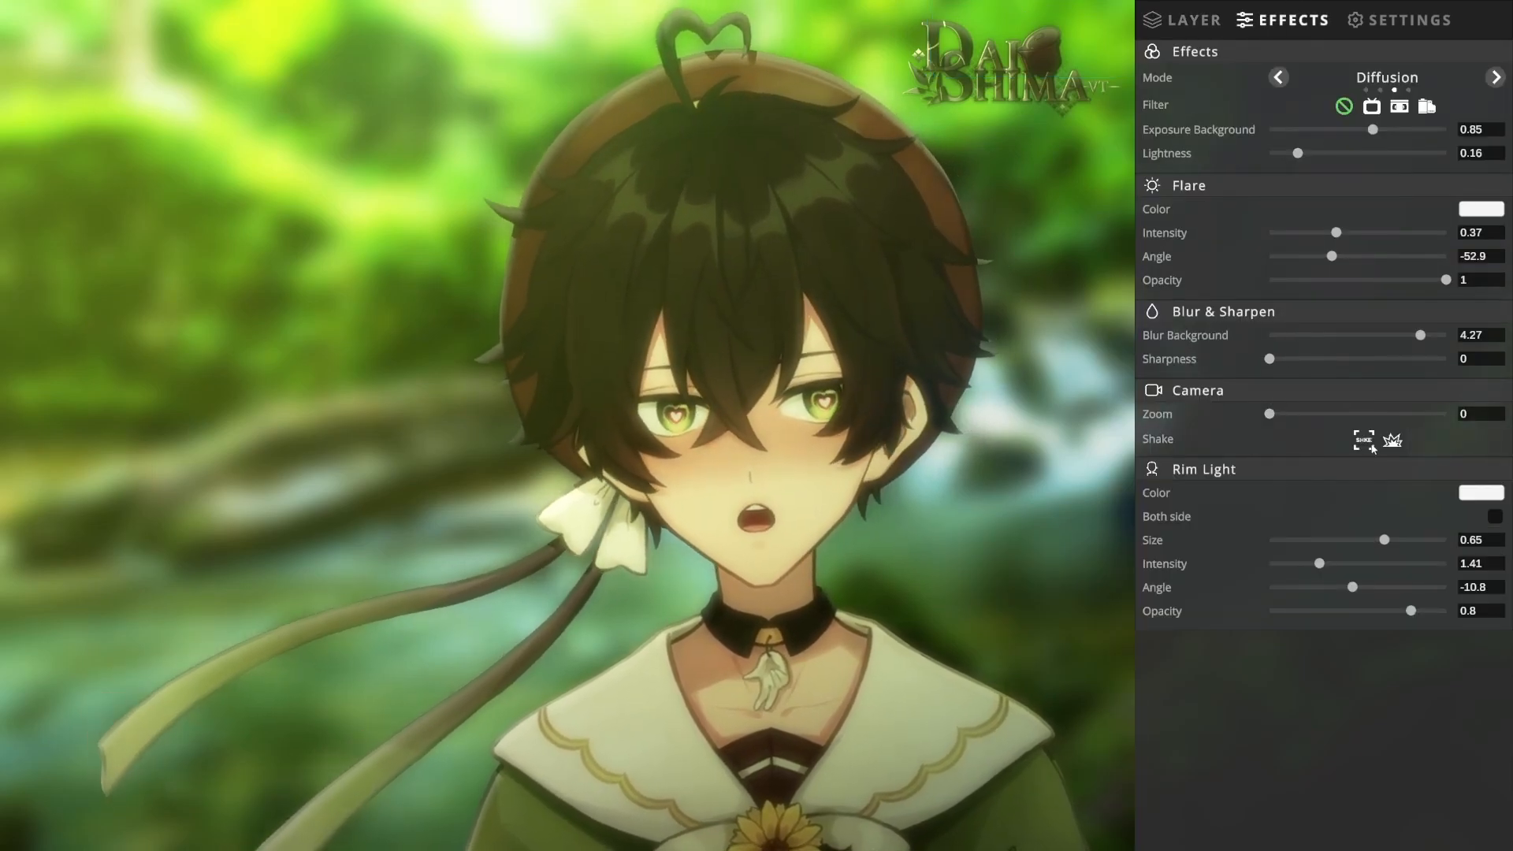
click(1402, 30)
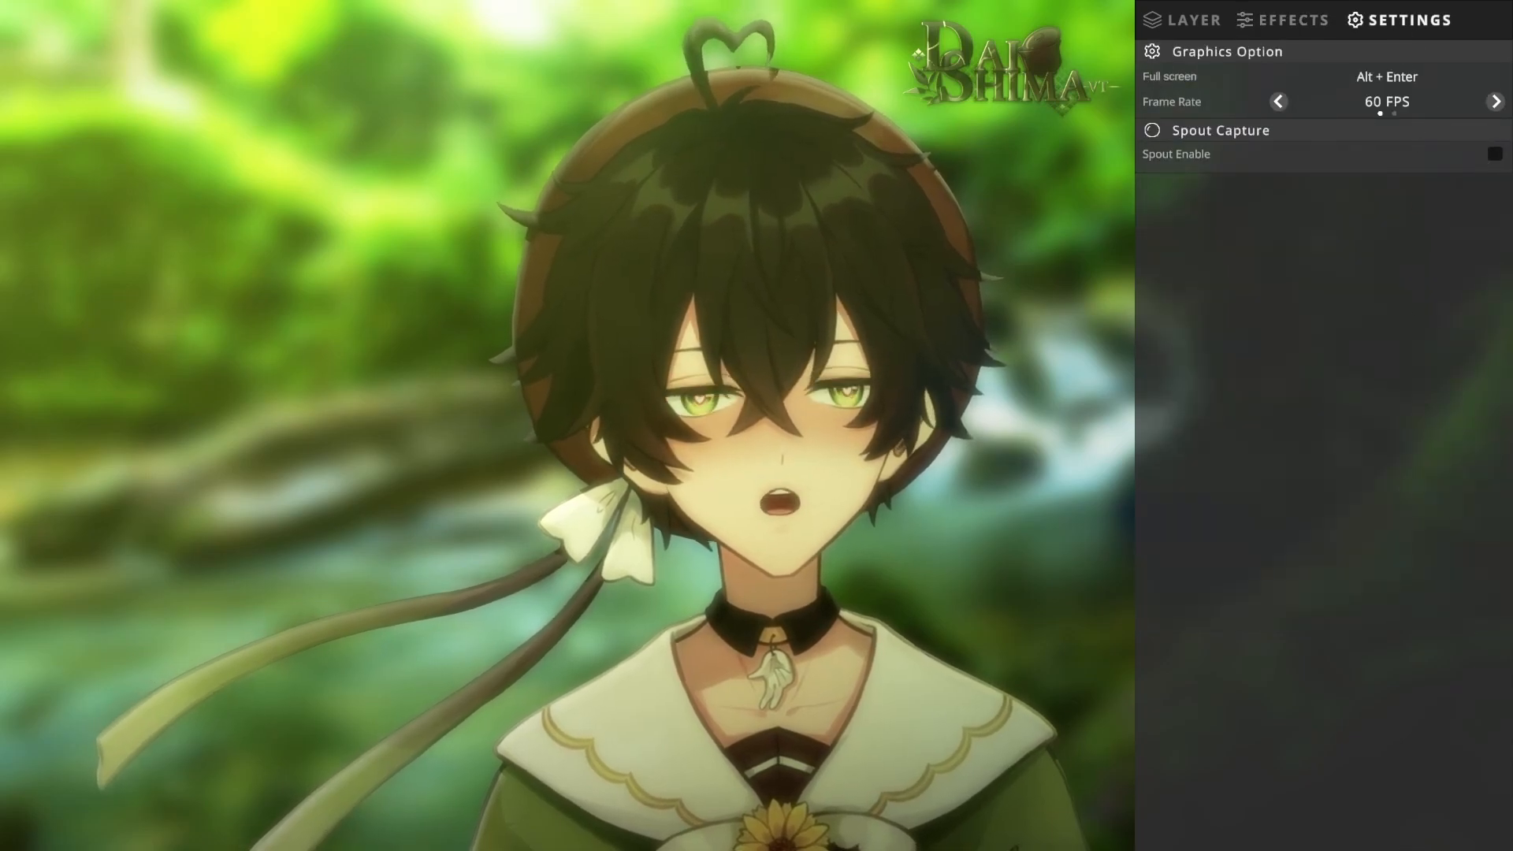